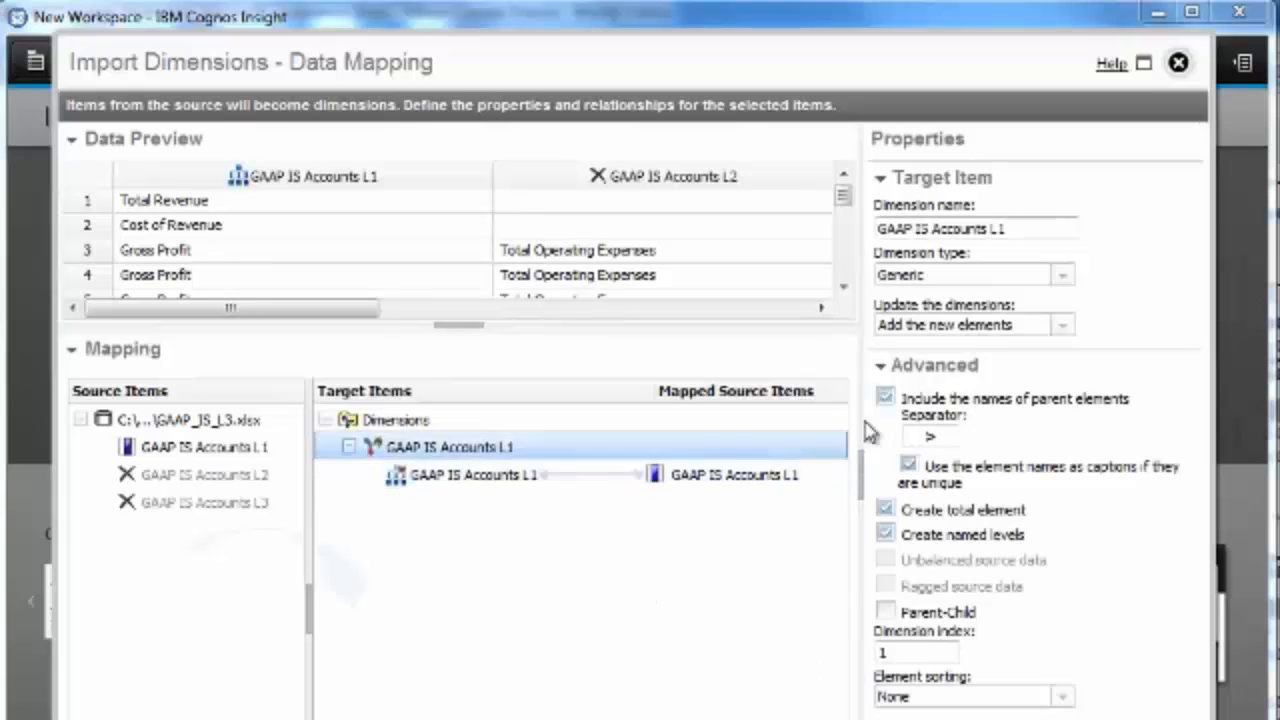
Rename the target dimension as GAAP IS Accounts by removing the L1 suffix
{"action": "left_click", "coordinate": [1018, 228]}
{"action": "left_click_drag", "start_coordinate": [1018, 228], "coordinate": [988, 229]}
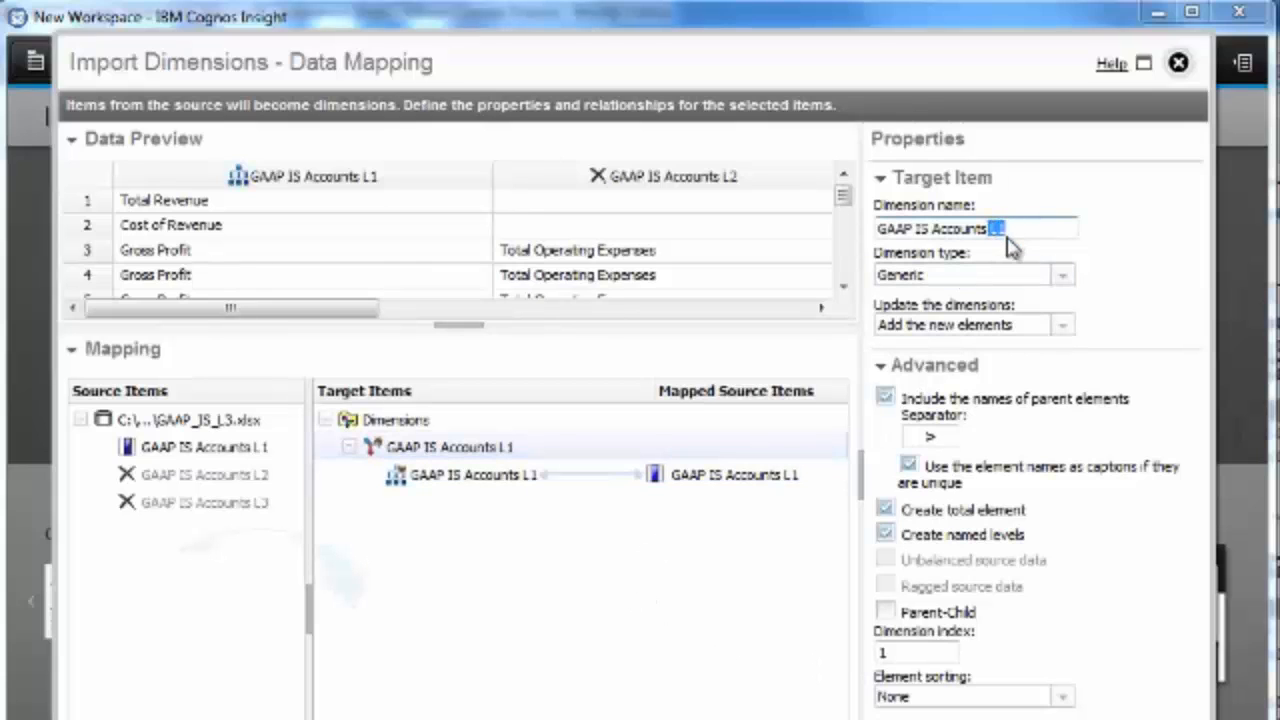
{"action": "key", "text": "BackSpace"}
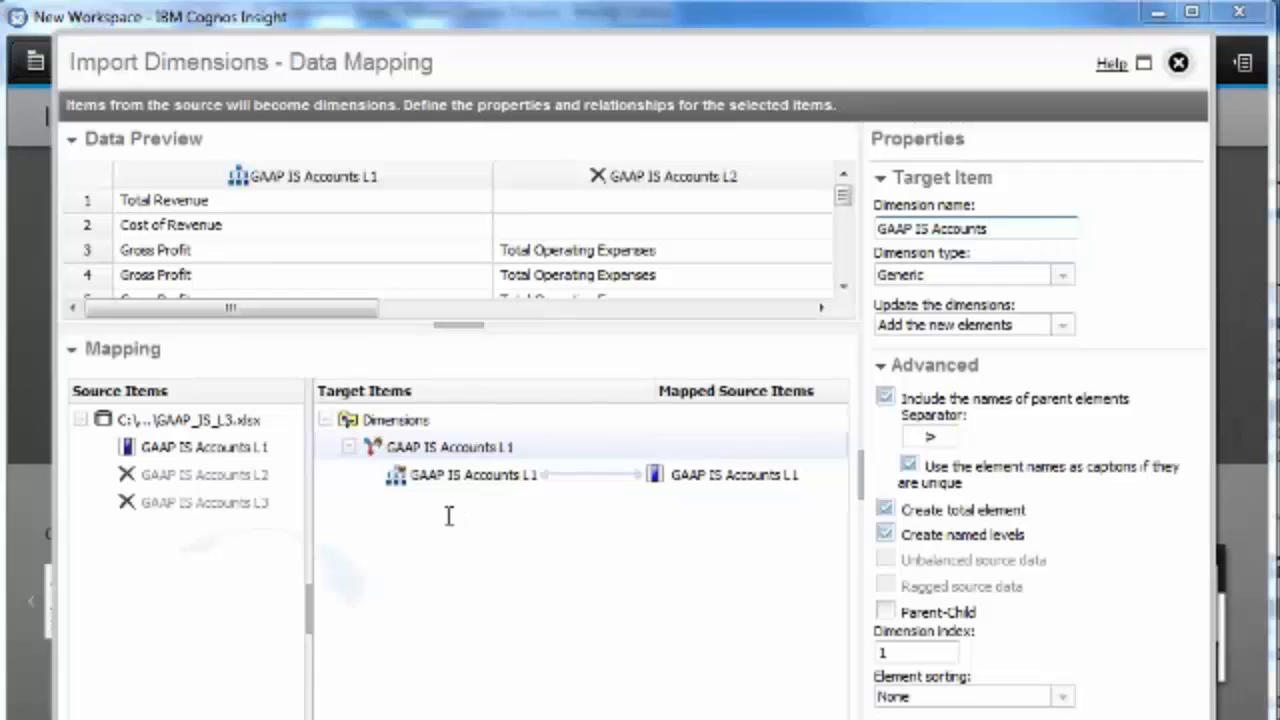
Map GAAP IS Accounts L2 as a level beneath L1, and GAAP IS Accounts L3 as a level beneath L2
{"action": "left_click", "coordinate": [238, 487]}
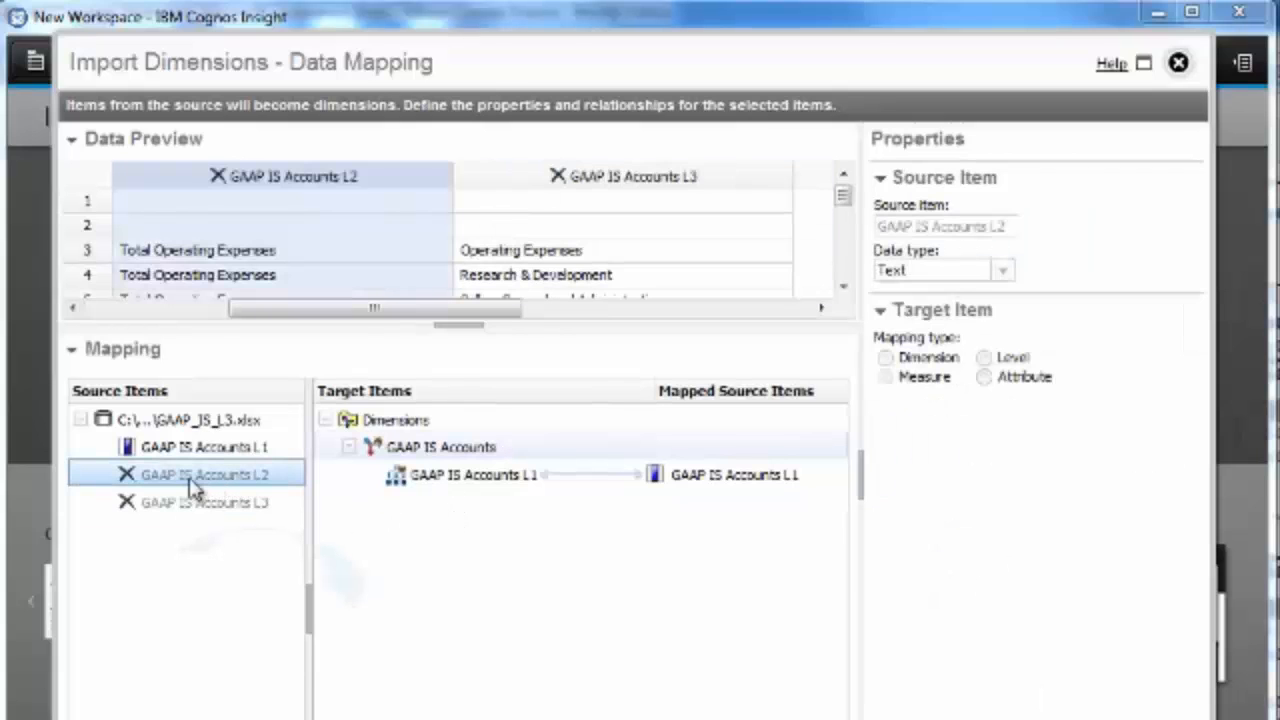
{"action": "left_click_drag", "start_coordinate": [191, 486], "coordinate": [471, 500]}
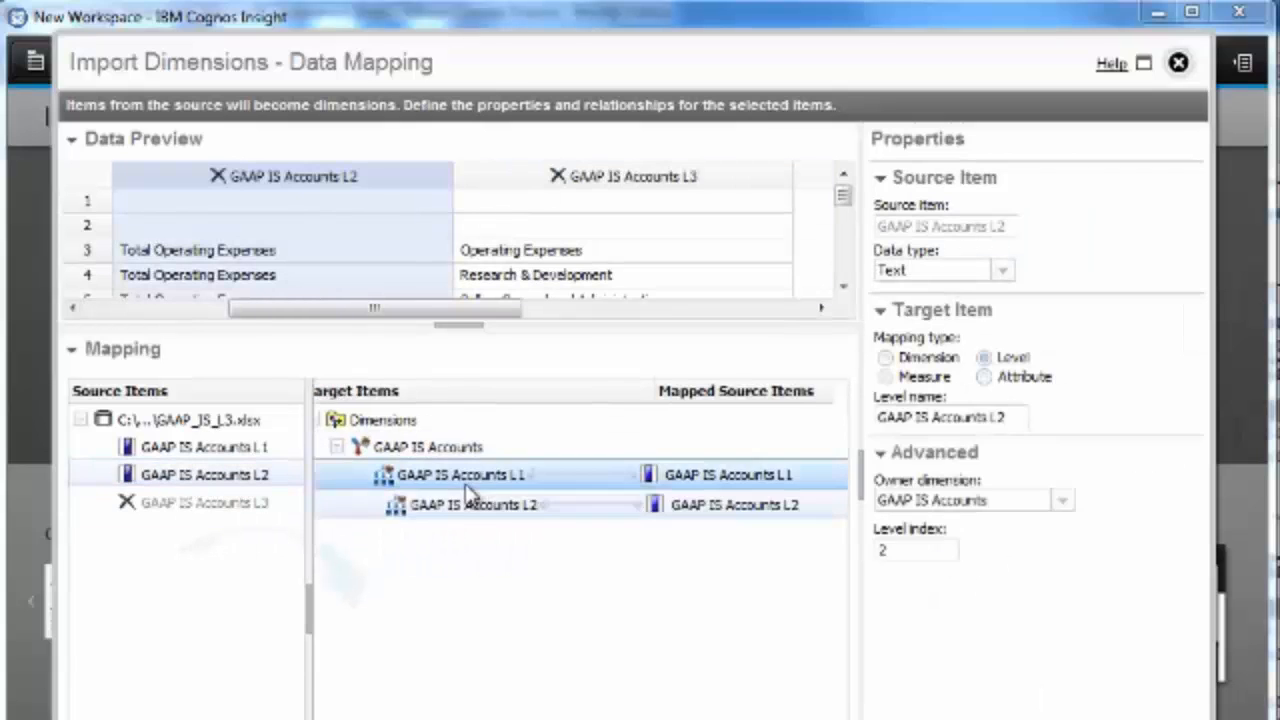
{"action": "left_click_drag", "start_coordinate": [205, 508], "coordinate": [455, 522]}
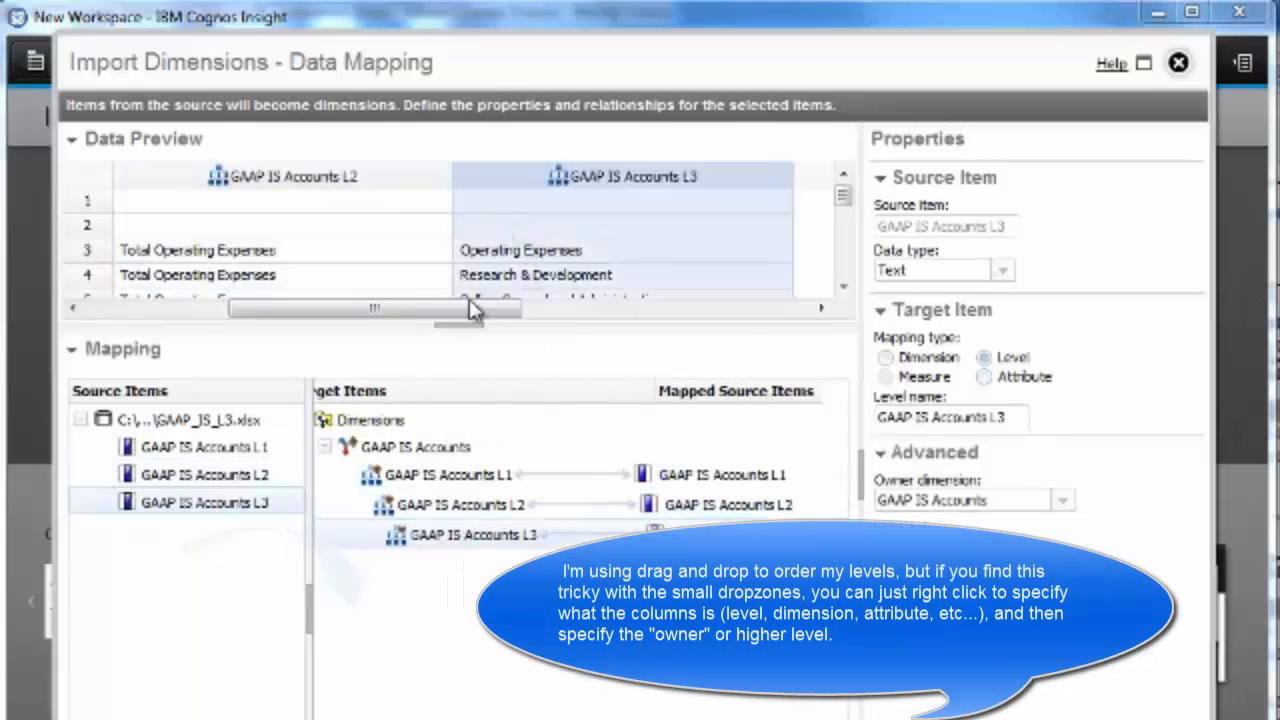
{"action": "left_click_drag", "start_coordinate": [469, 300], "coordinate": [310, 318]}
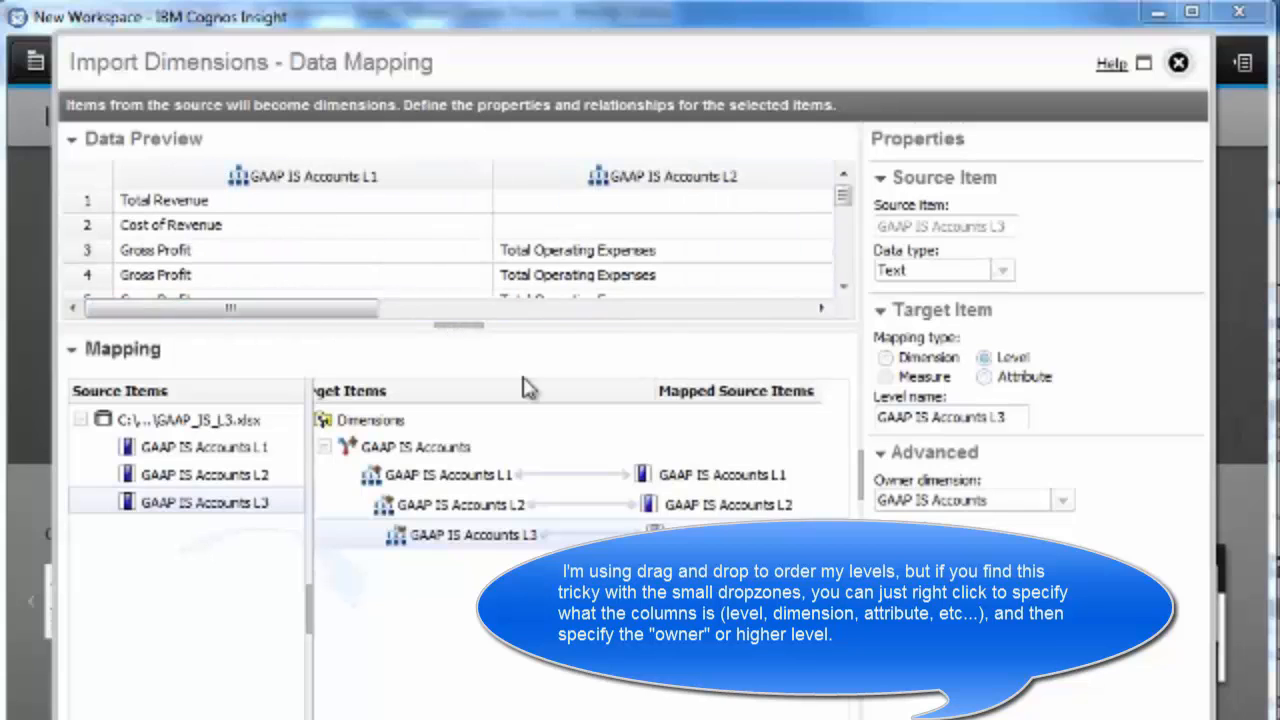
Configure the GAAP IS Accounts dimension for unbalanced and ragged source data, without creating a total element
{"action": "left_click", "coordinate": [474, 449]}
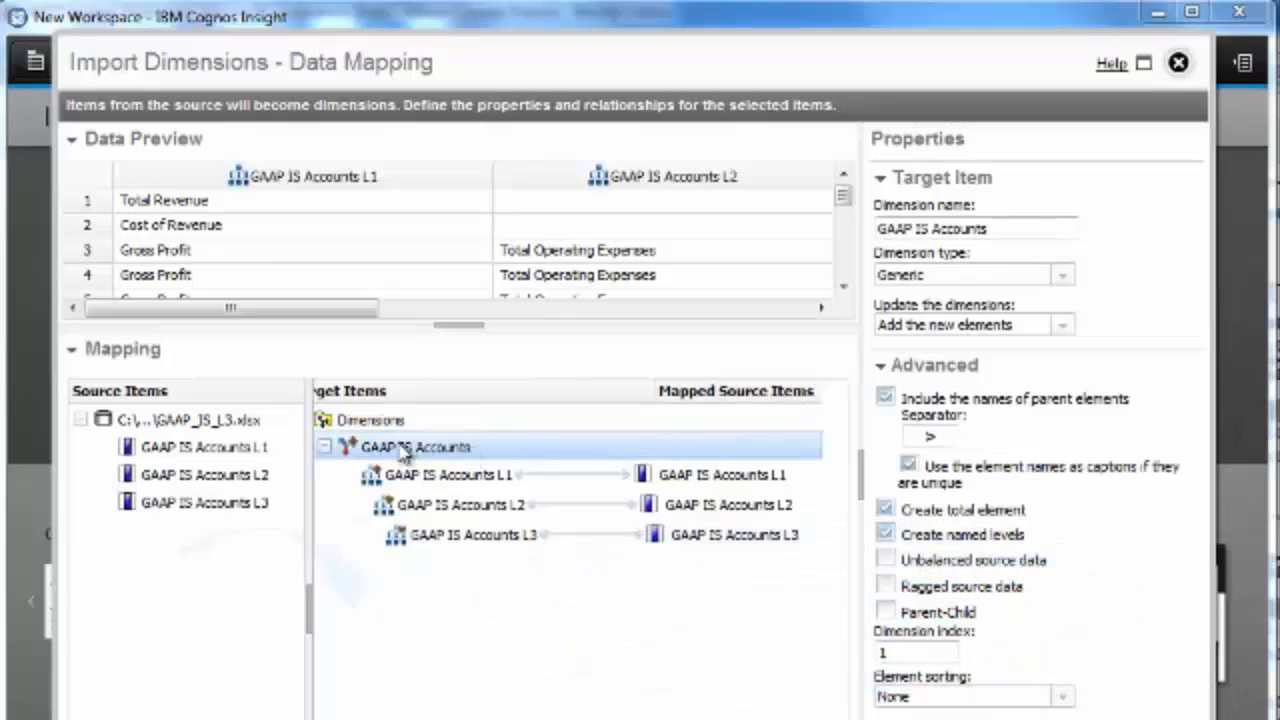
{"action": "left_click", "coordinate": [886, 560]}
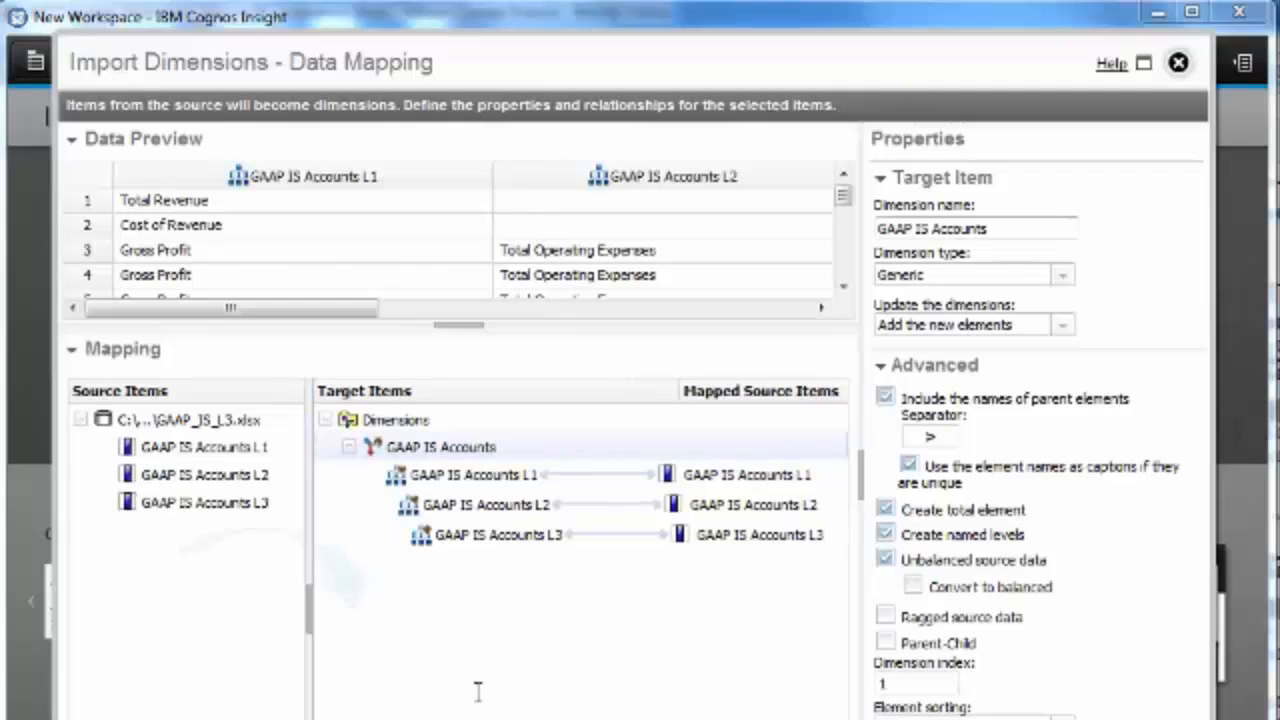
{"action": "left_click", "coordinate": [886, 510]}
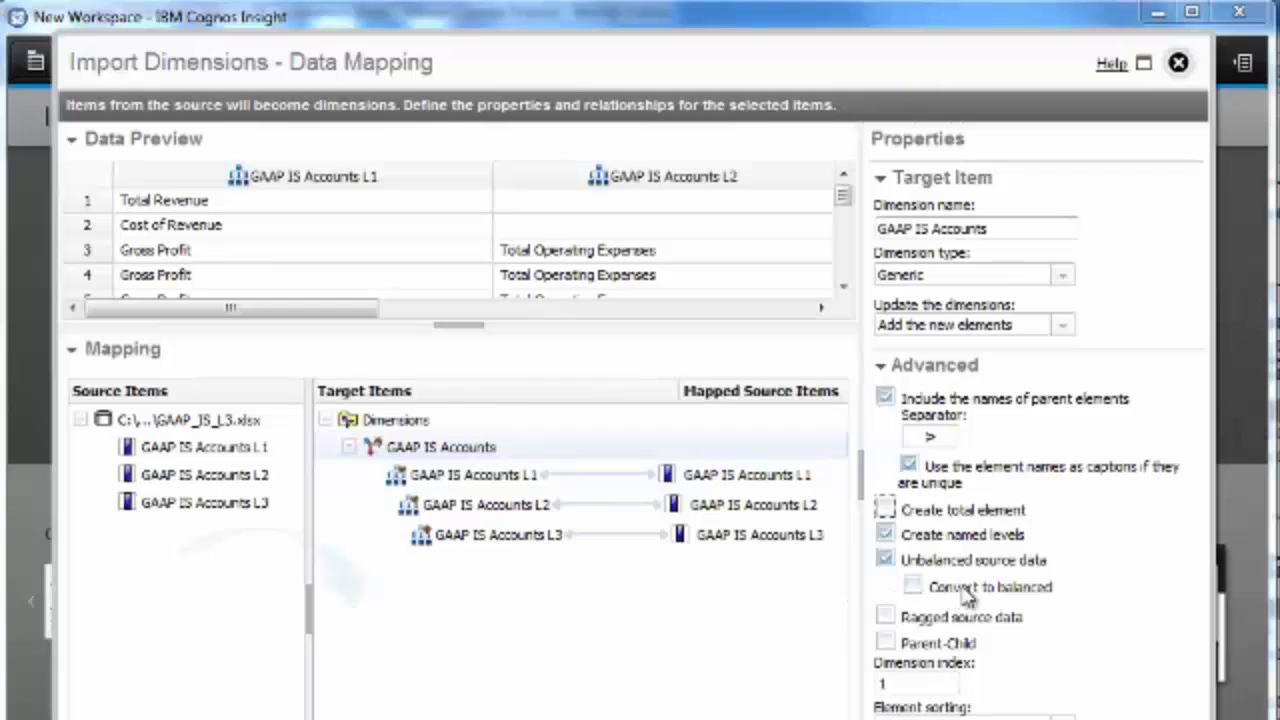
{"action": "mouse_move", "coordinate": [975, 594]}
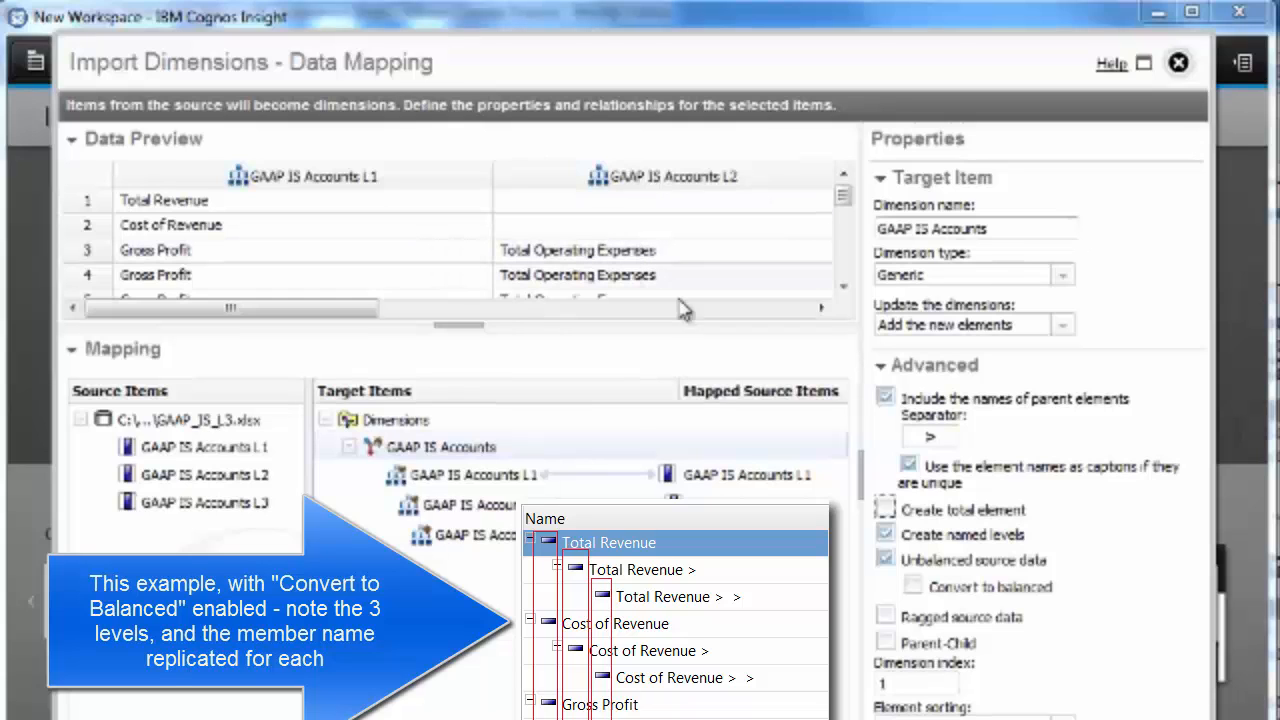
{"action": "left_click", "coordinate": [885, 616]}
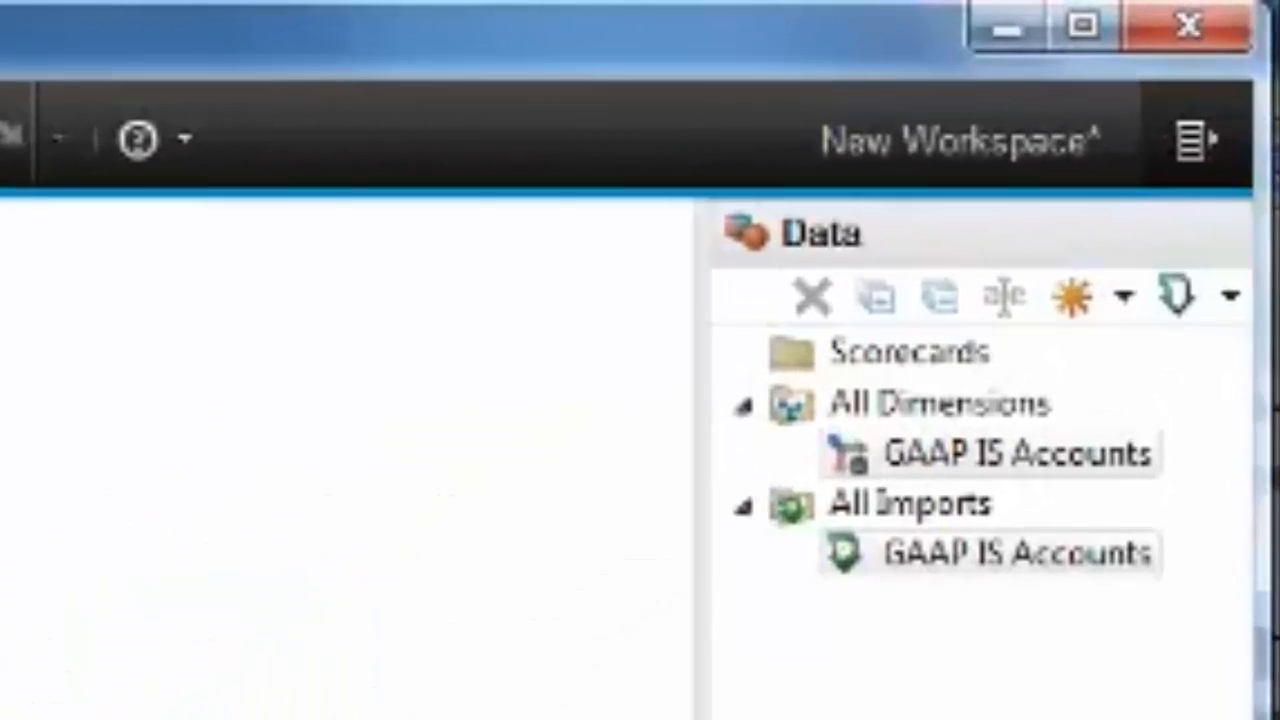
Open the imported GAAP IS Accounts dimension in the dimension editor
{"action": "left_click", "coordinate": [935, 560]}
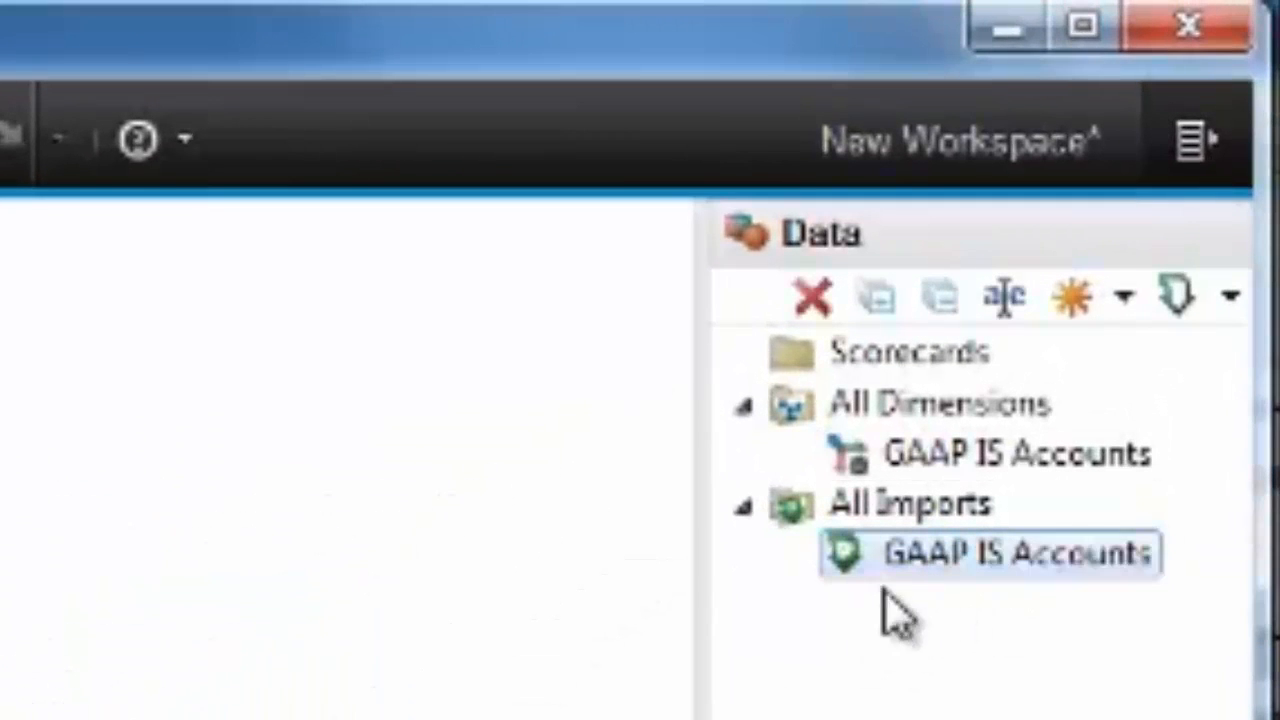
{"action": "left_click", "coordinate": [960, 460]}
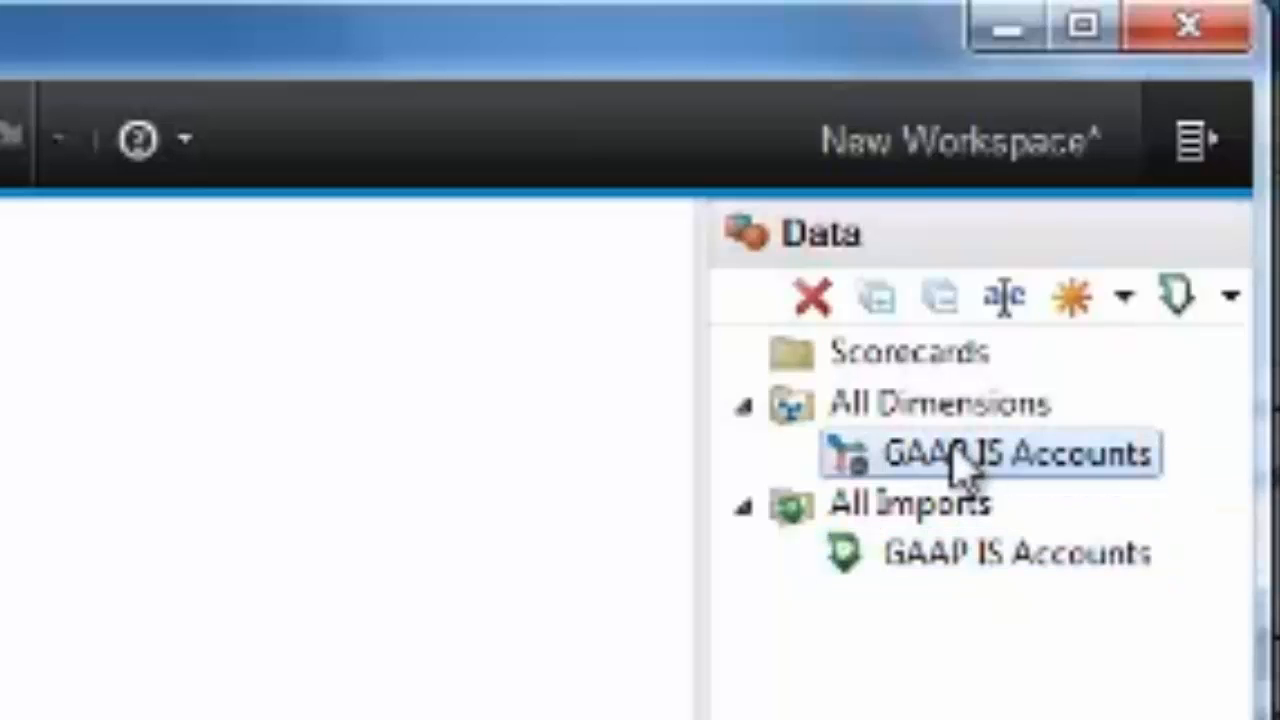
{"action": "right_click", "coordinate": [938, 462]}
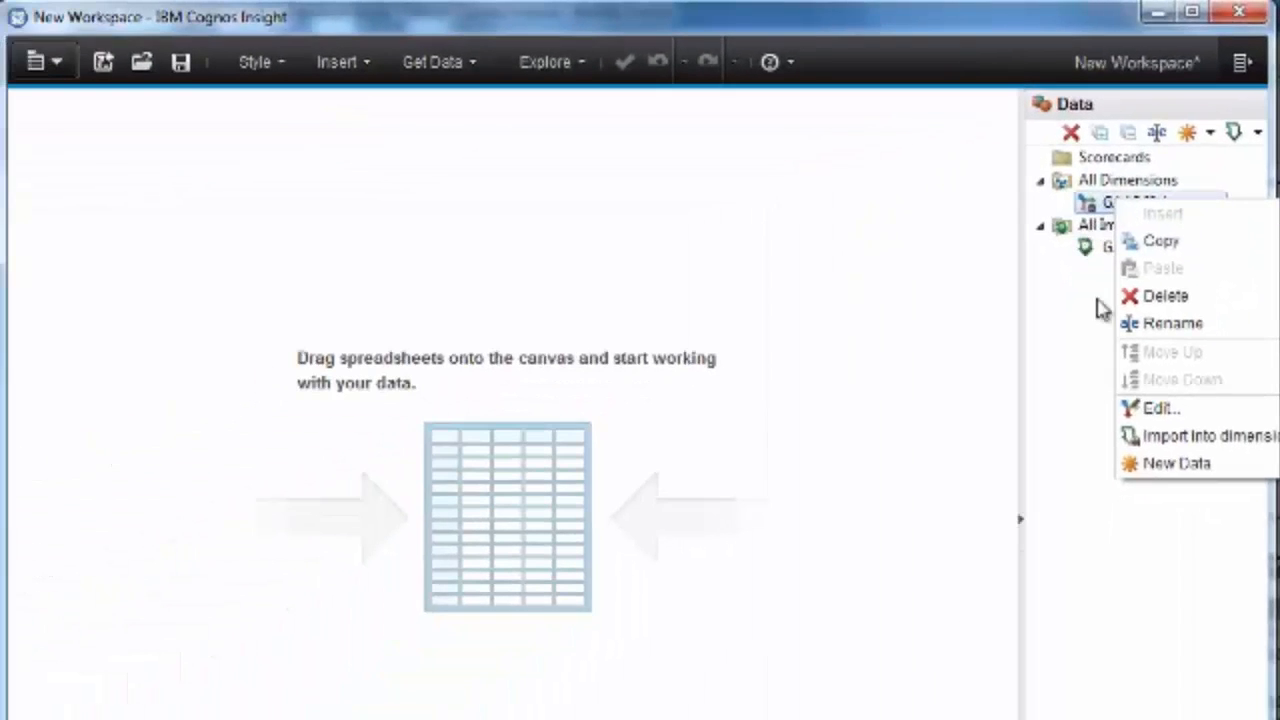
{"action": "left_click", "coordinate": [1158, 409]}
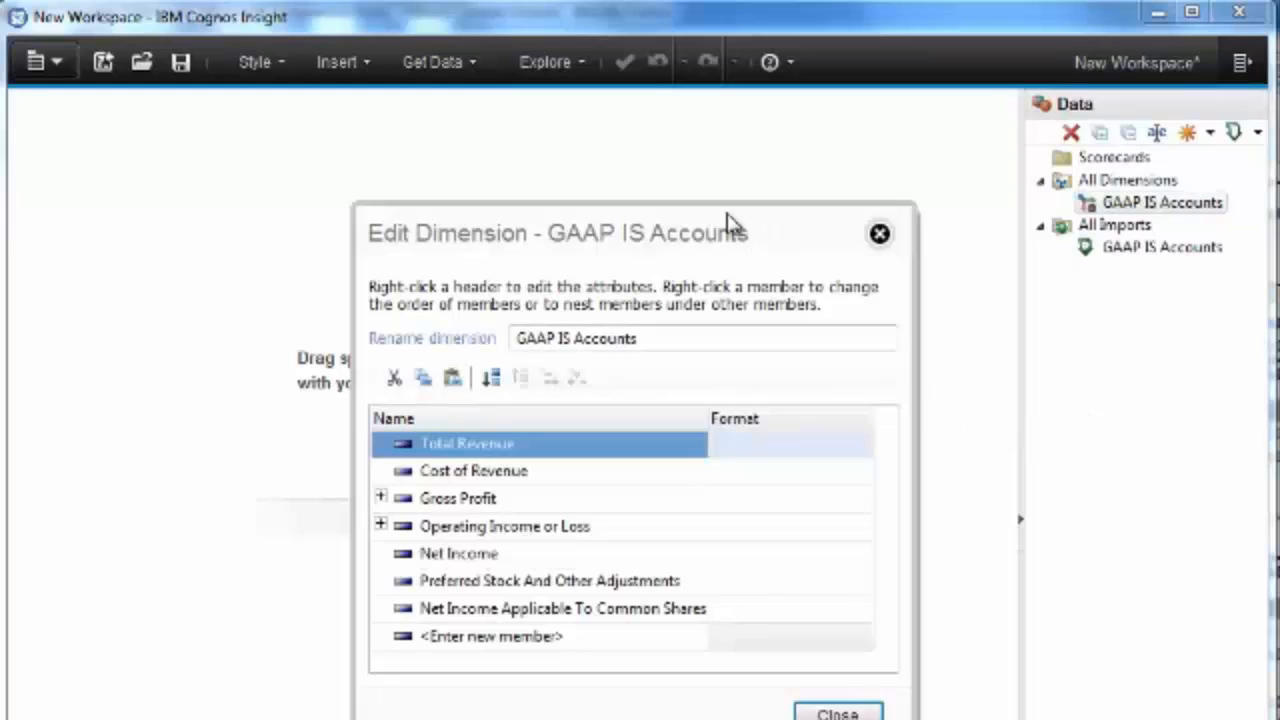
{"action": "left_click_drag", "start_coordinate": [712, 228], "coordinate": [578, 148]}
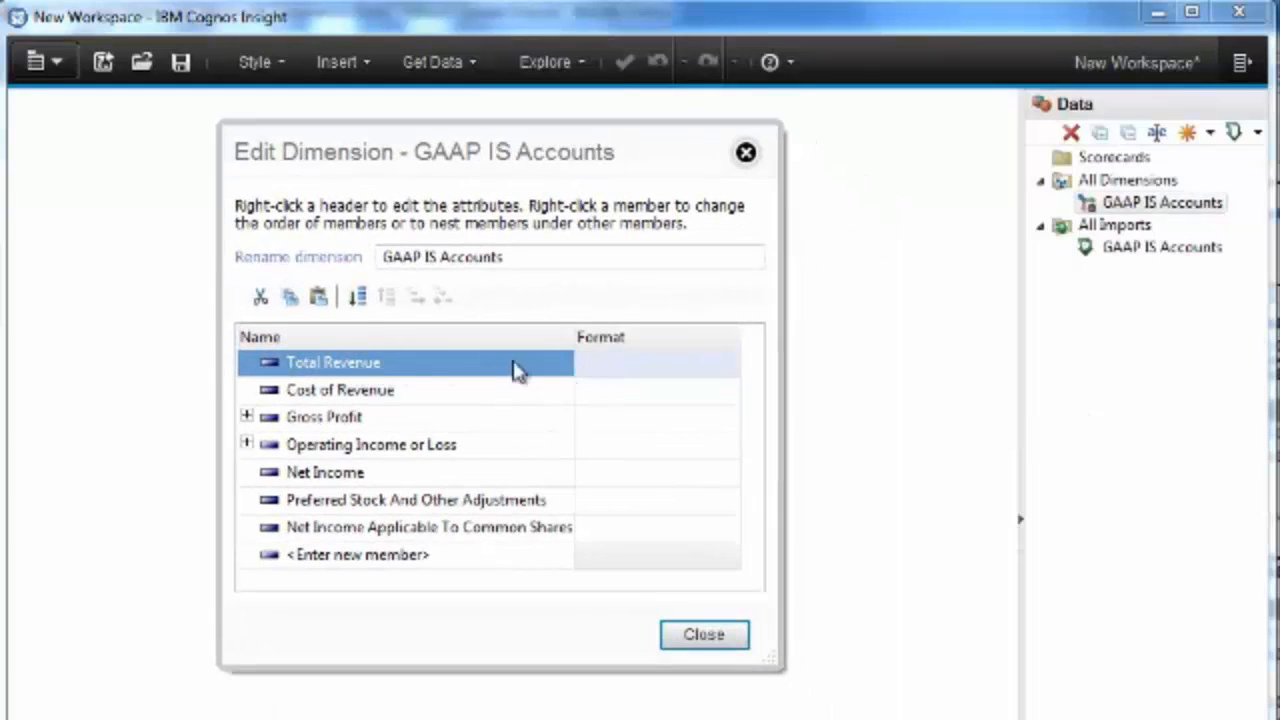
Examine the account hierarchy of the dimension, expanding Gross Profit, Total Operating Expenses and Operating Income or Loss, down to the final members
{"action": "left_click", "coordinate": [390, 395]}
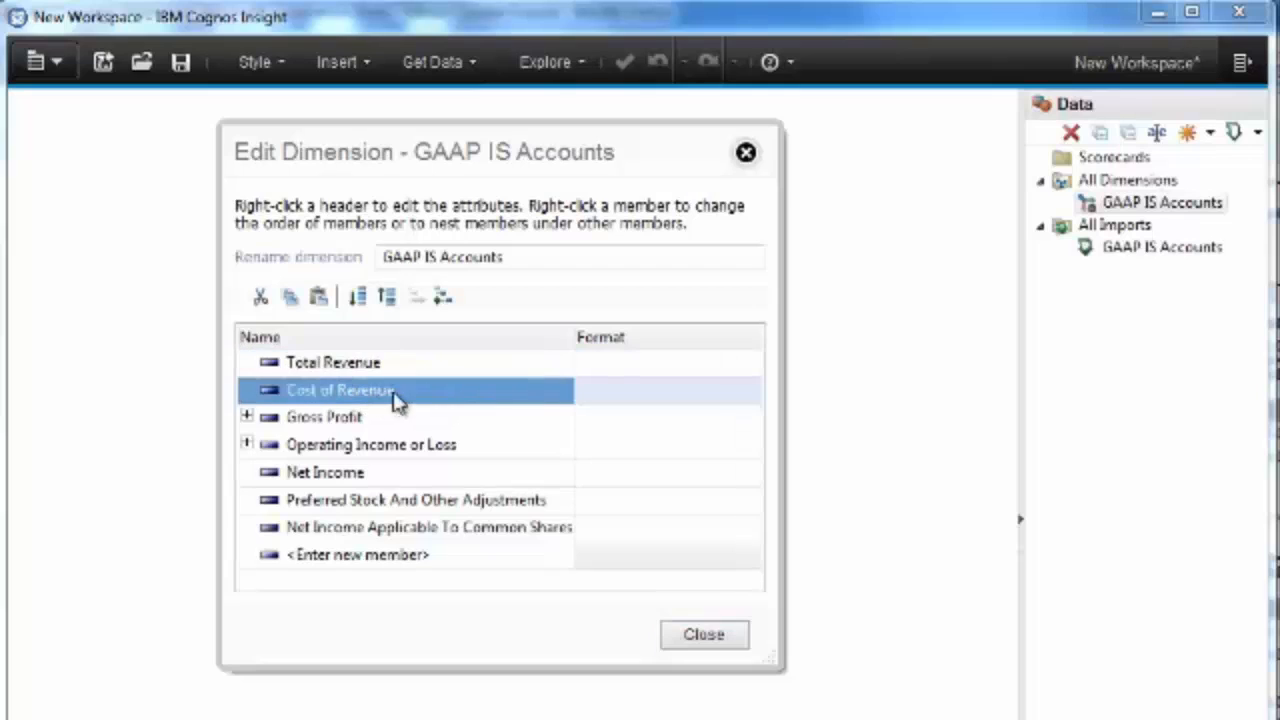
{"action": "left_click", "coordinate": [246, 416]}
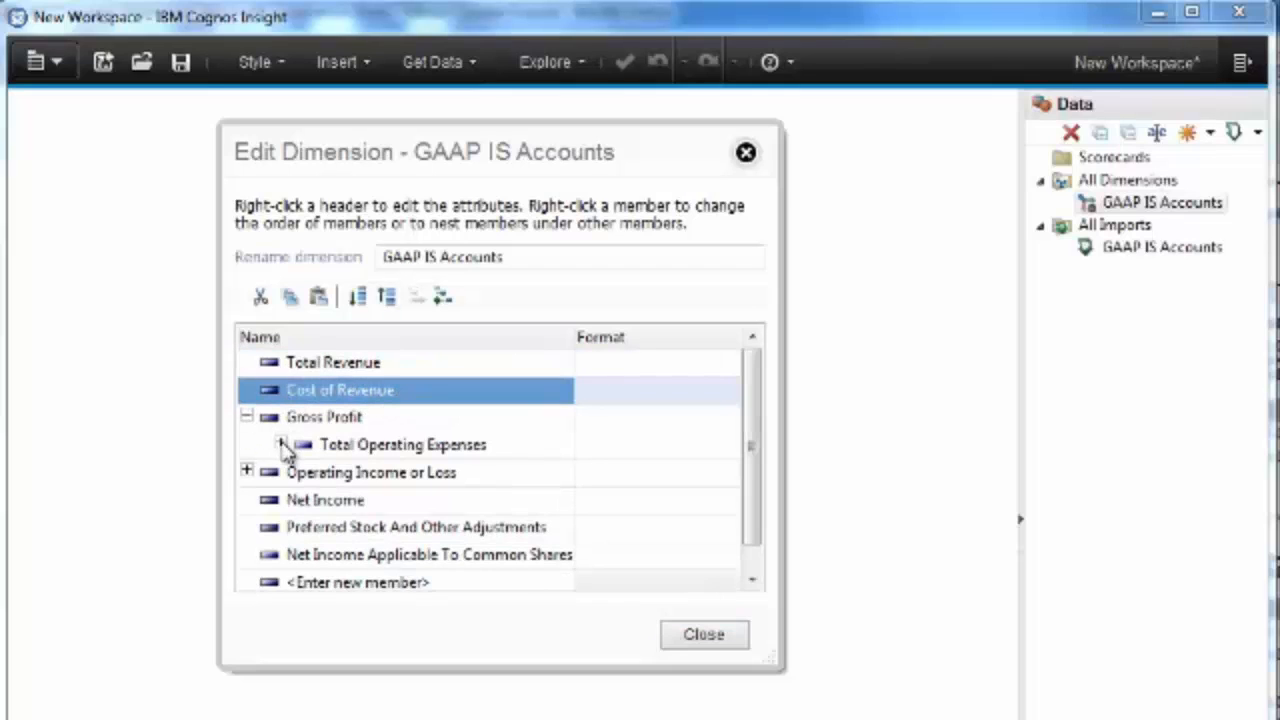
{"action": "left_click", "coordinate": [281, 445]}
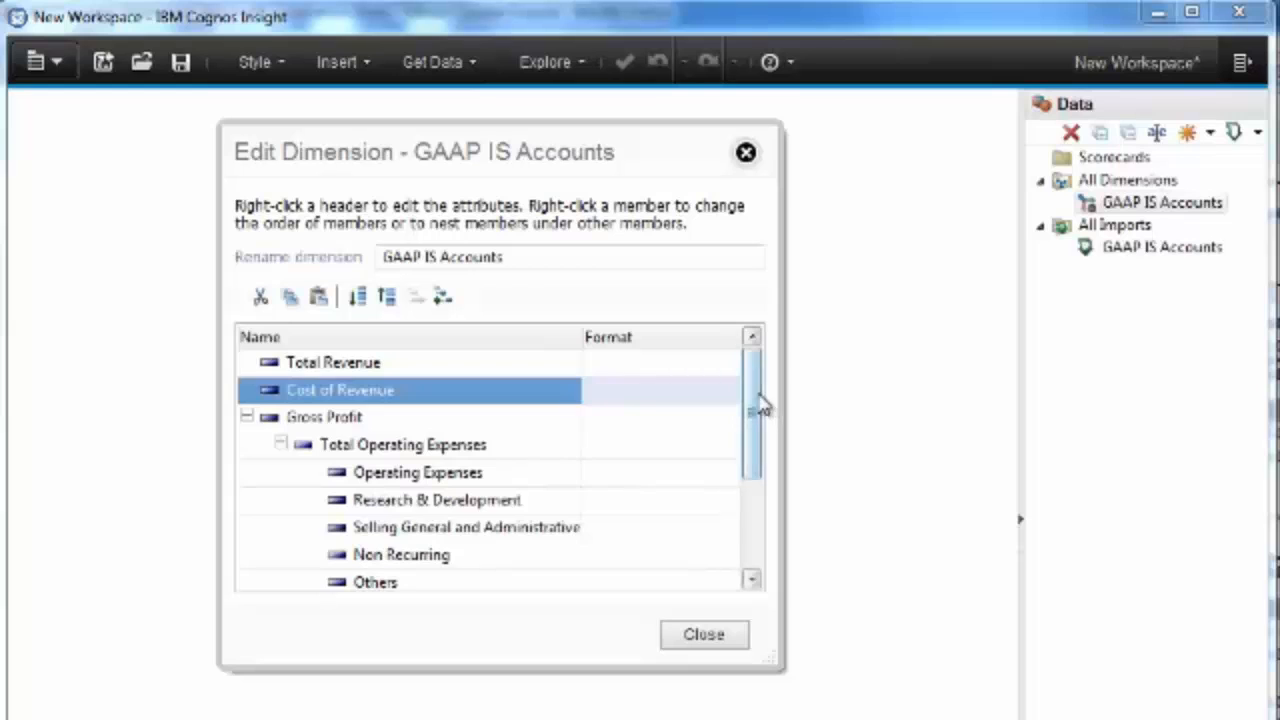
{"action": "left_click_drag", "start_coordinate": [760, 400], "coordinate": [754, 514]}
{"action": "left_click", "coordinate": [246, 554]}
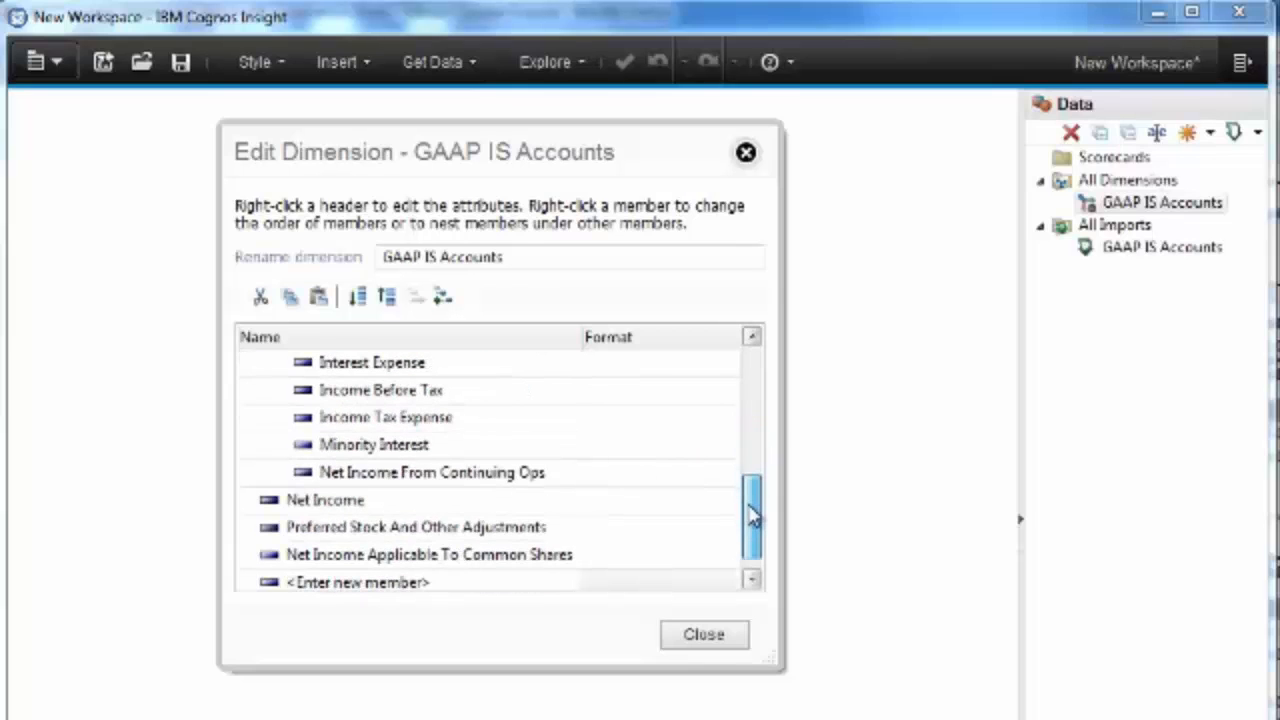
{"action": "left_click", "coordinate": [296, 502]}
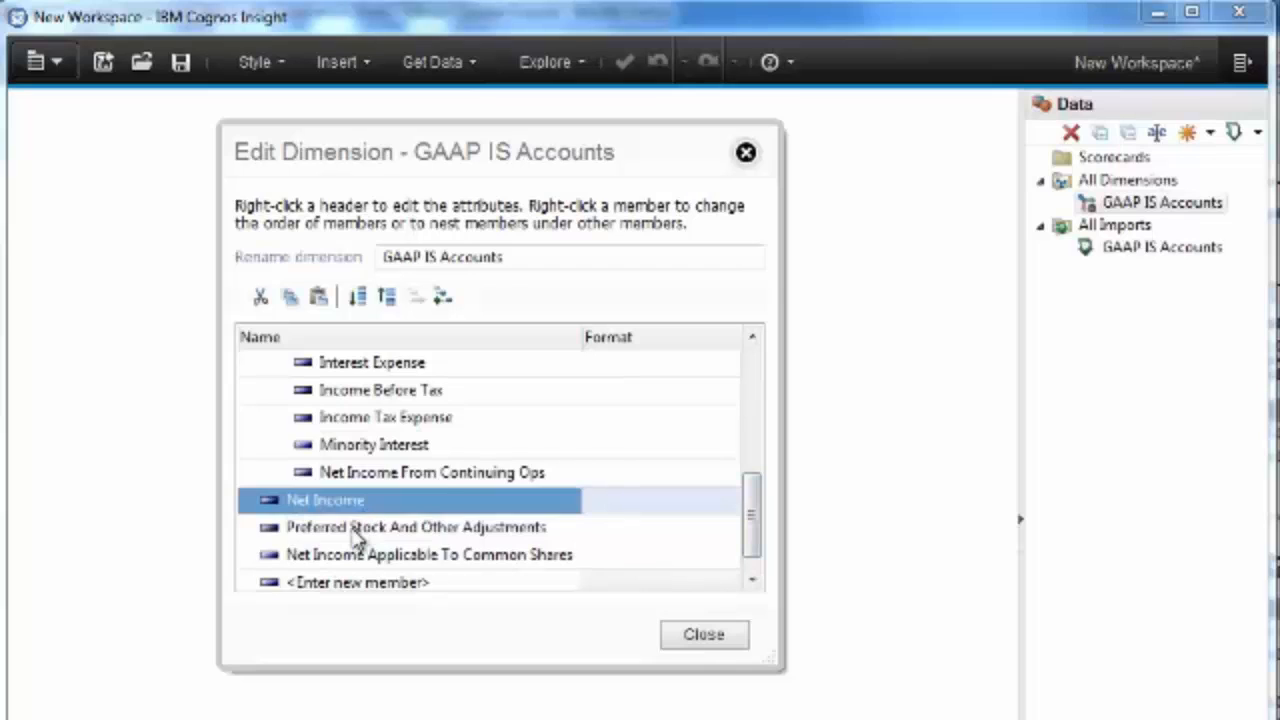
{"action": "left_click", "coordinate": [362, 527]}
{"action": "left_click", "coordinate": [400, 556]}
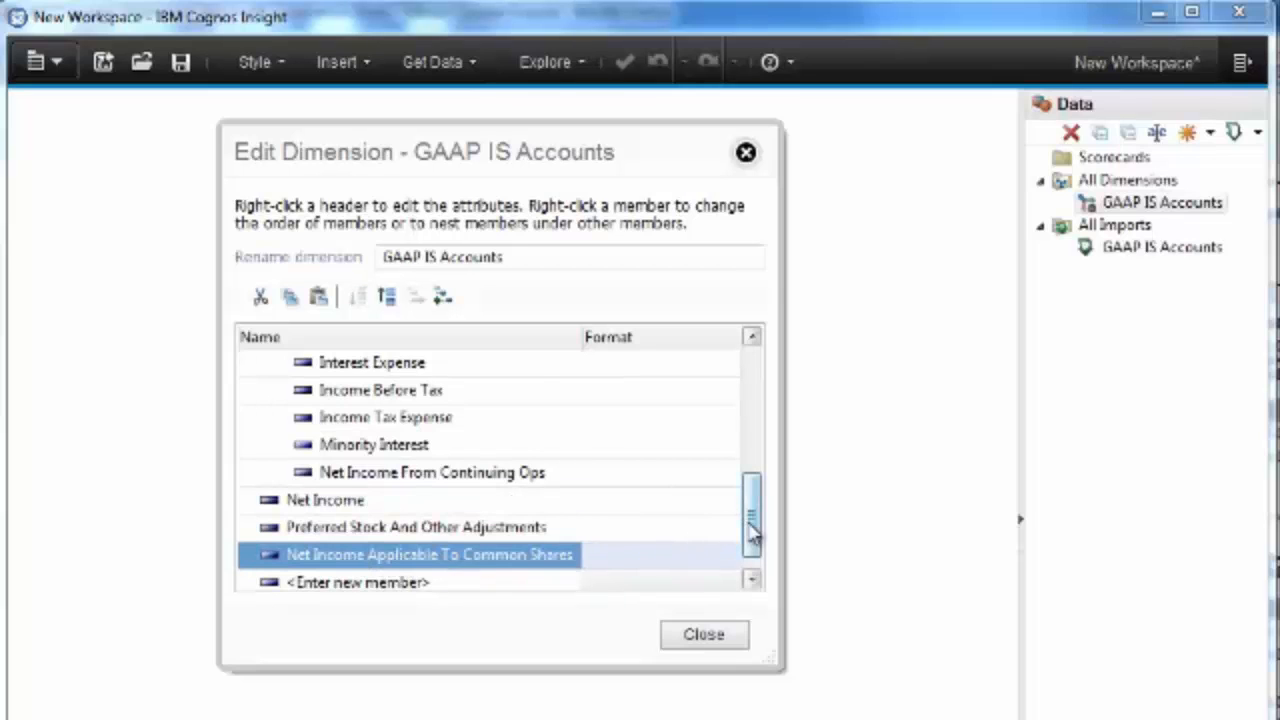
{"action": "left_click_drag", "start_coordinate": [751, 523], "coordinate": [758, 385]}
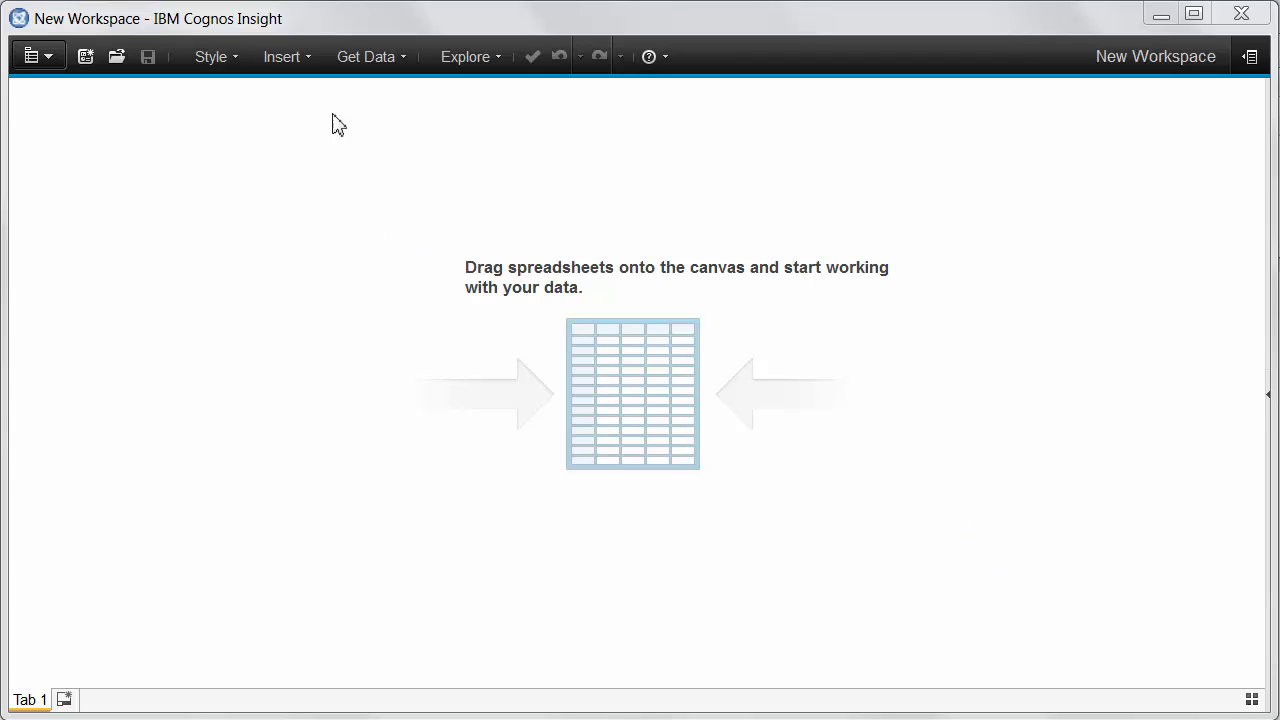
Start a dimension import in the new workspace with Parent_Child_Employees.csv from the Import Examples folder as the source file
{"action": "left_click", "coordinate": [396, 60]}
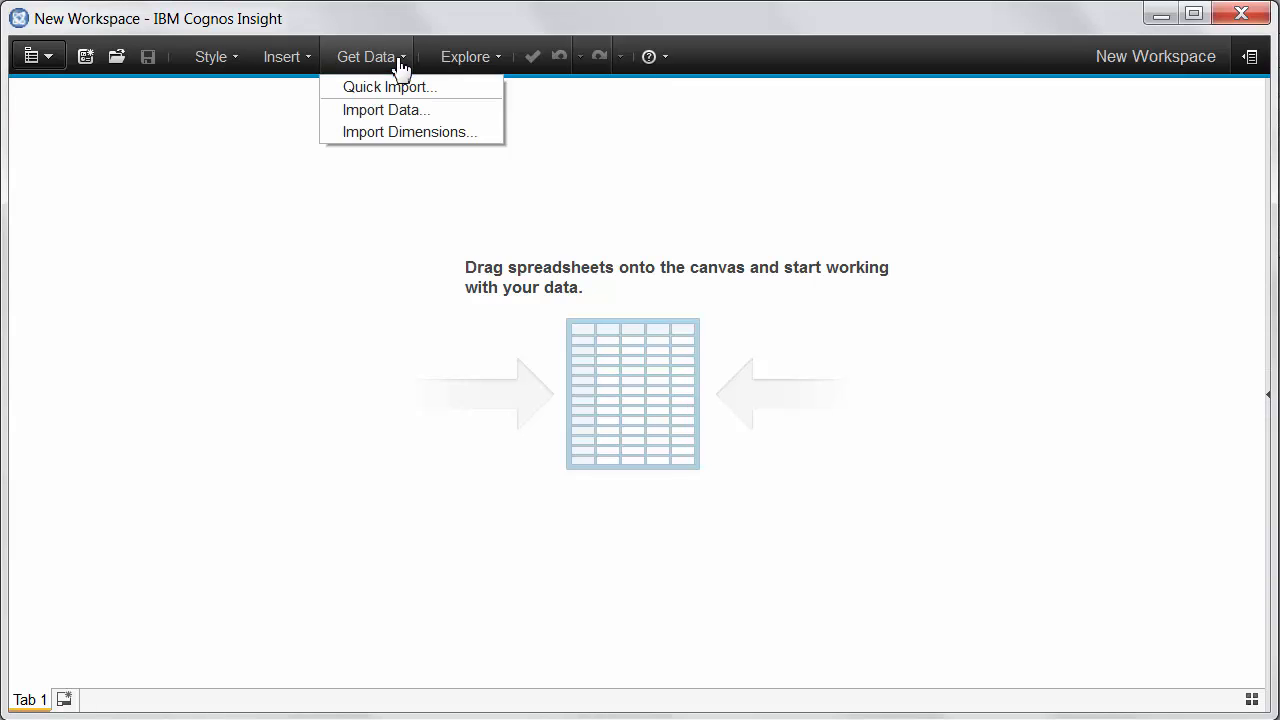
{"action": "left_click", "coordinate": [399, 141]}
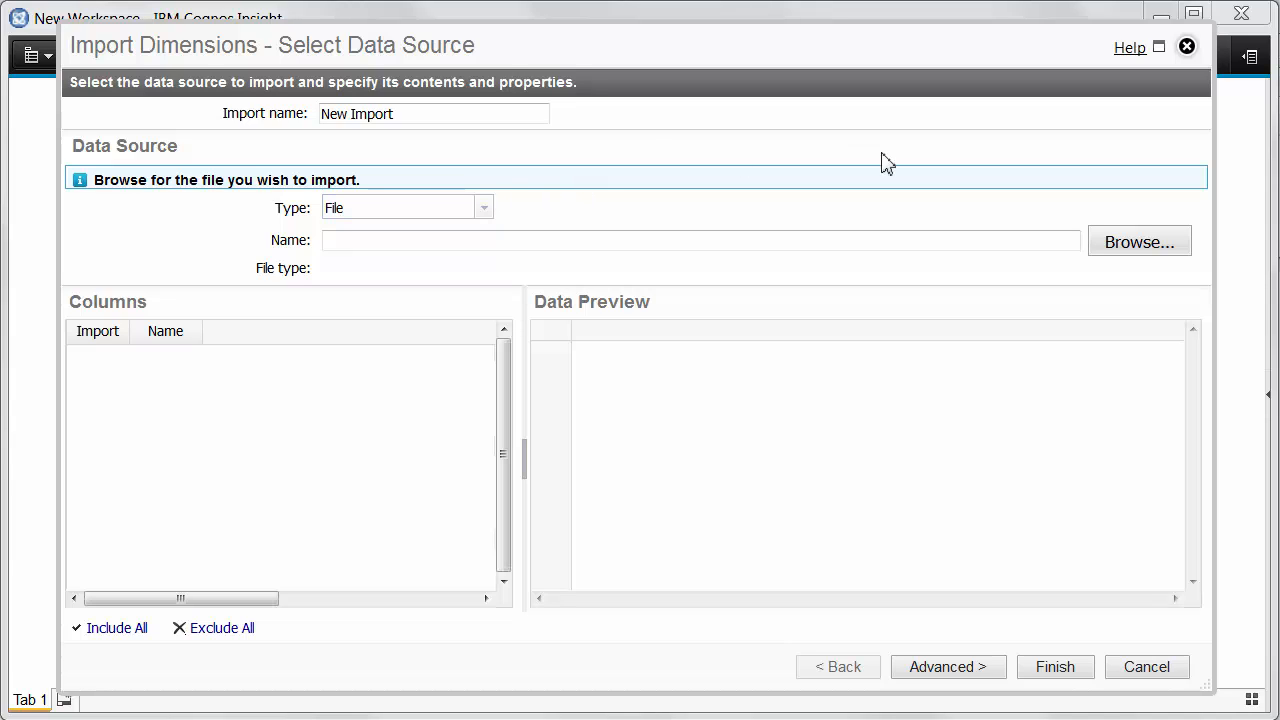
{"action": "left_click", "coordinate": [1112, 244]}
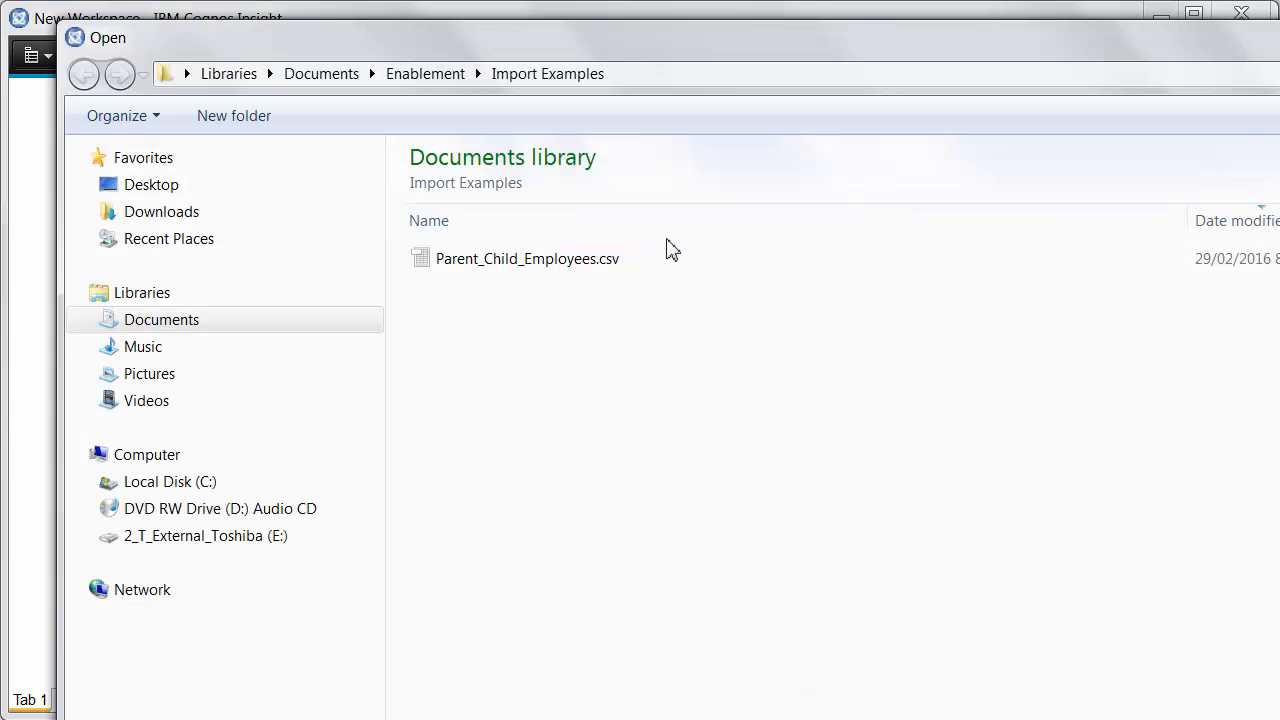
{"action": "left_click", "coordinate": [623, 262]}
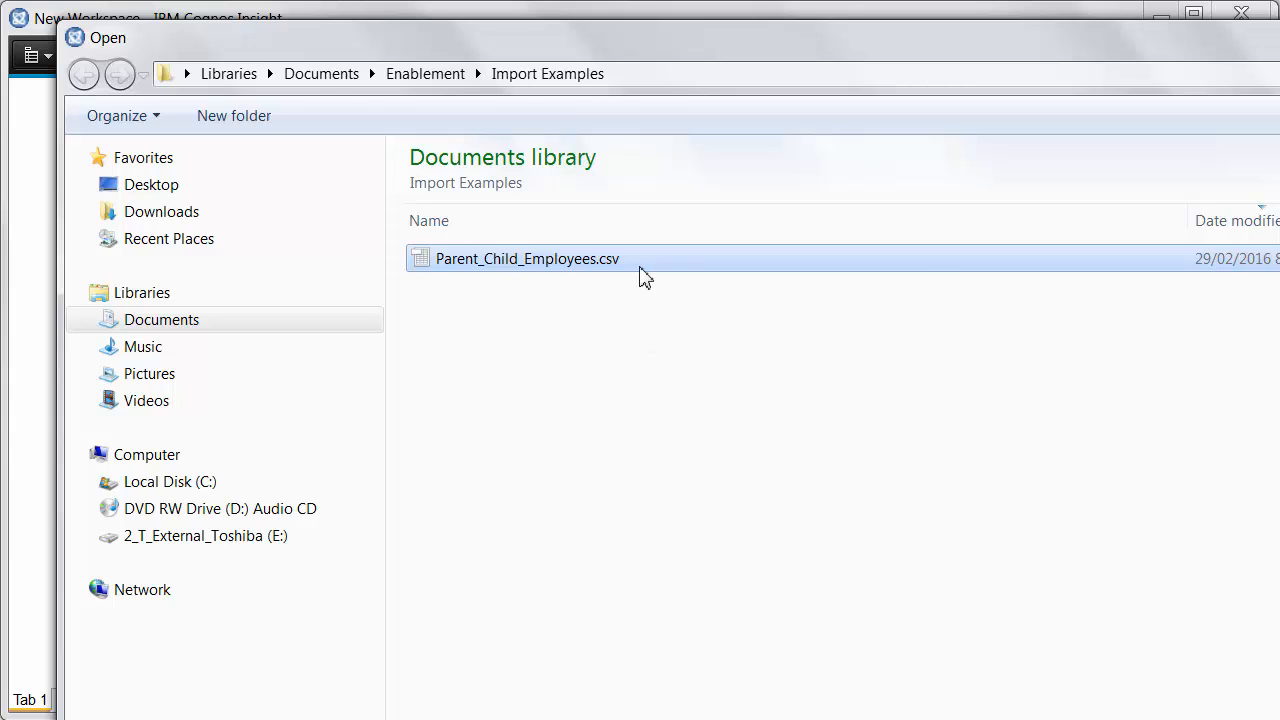
{"action": "double_click", "coordinate": [642, 274]}
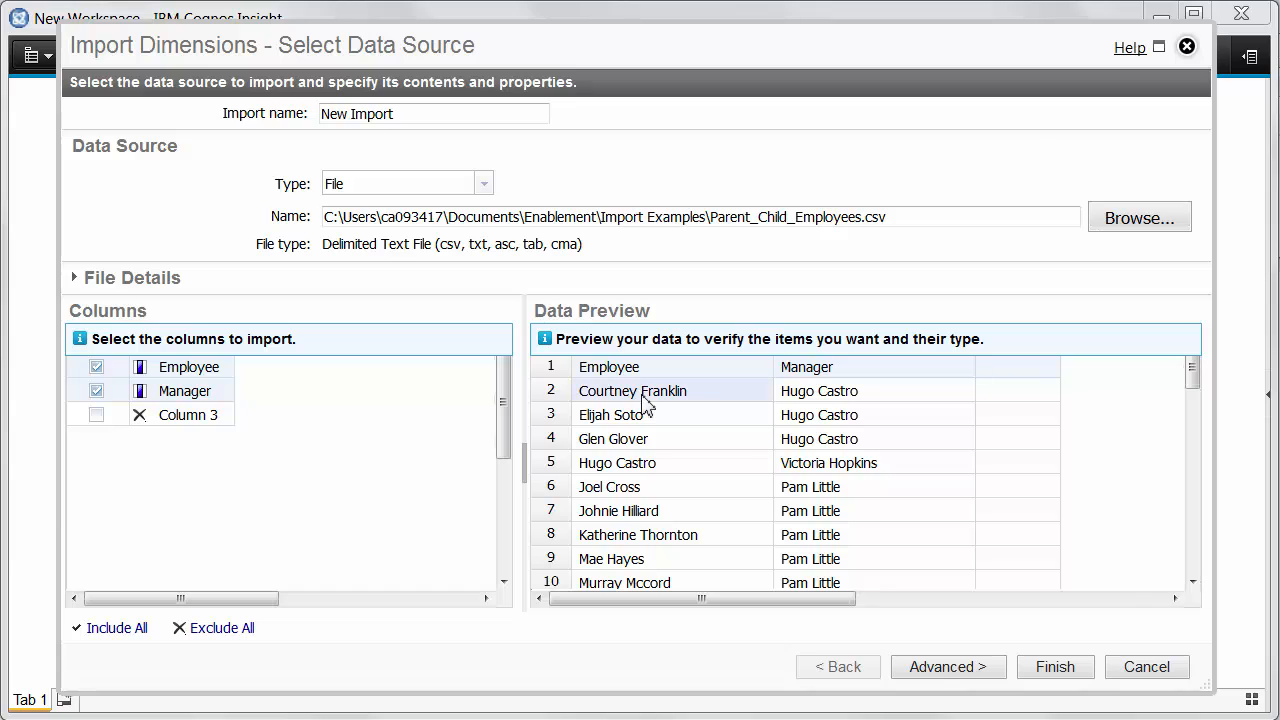
Review how the Employee and Manager columns relate in the source preview, and proceed to the advanced data mapping
{"action": "left_click", "coordinate": [822, 398]}
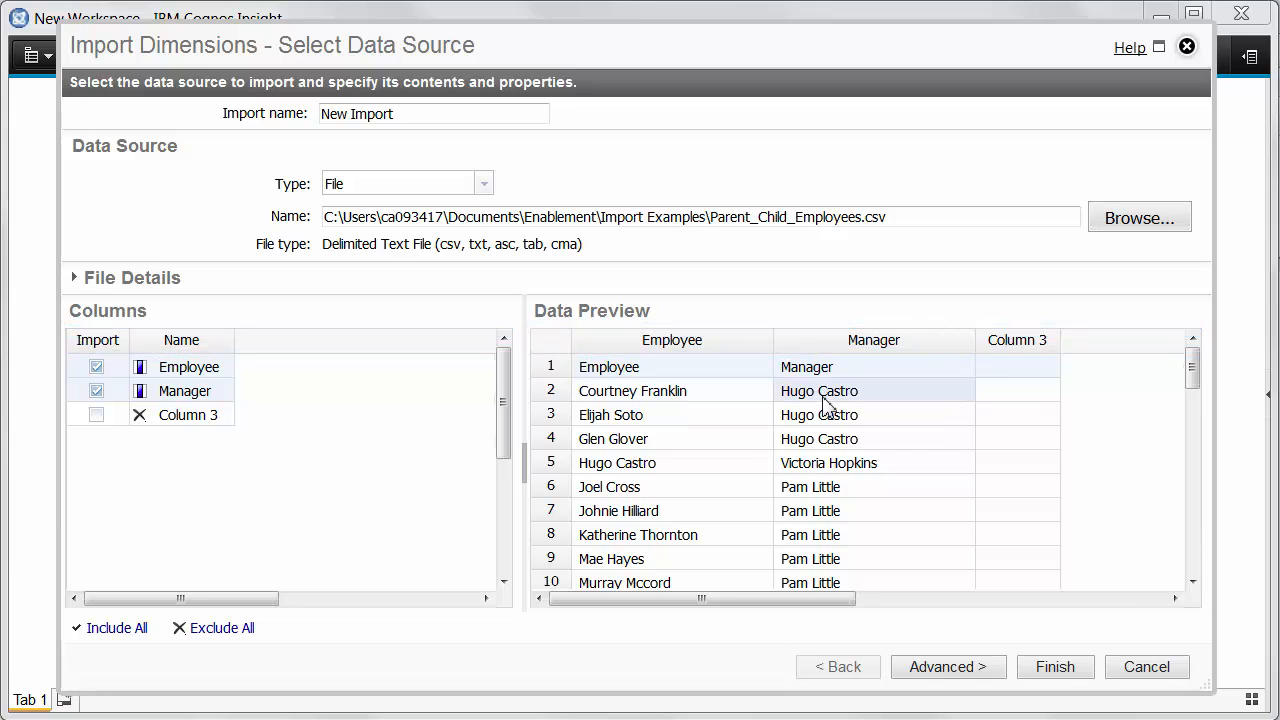
{"action": "scroll", "coordinate": [823, 486], "scroll_direction": "down", "scroll_amount": 3}
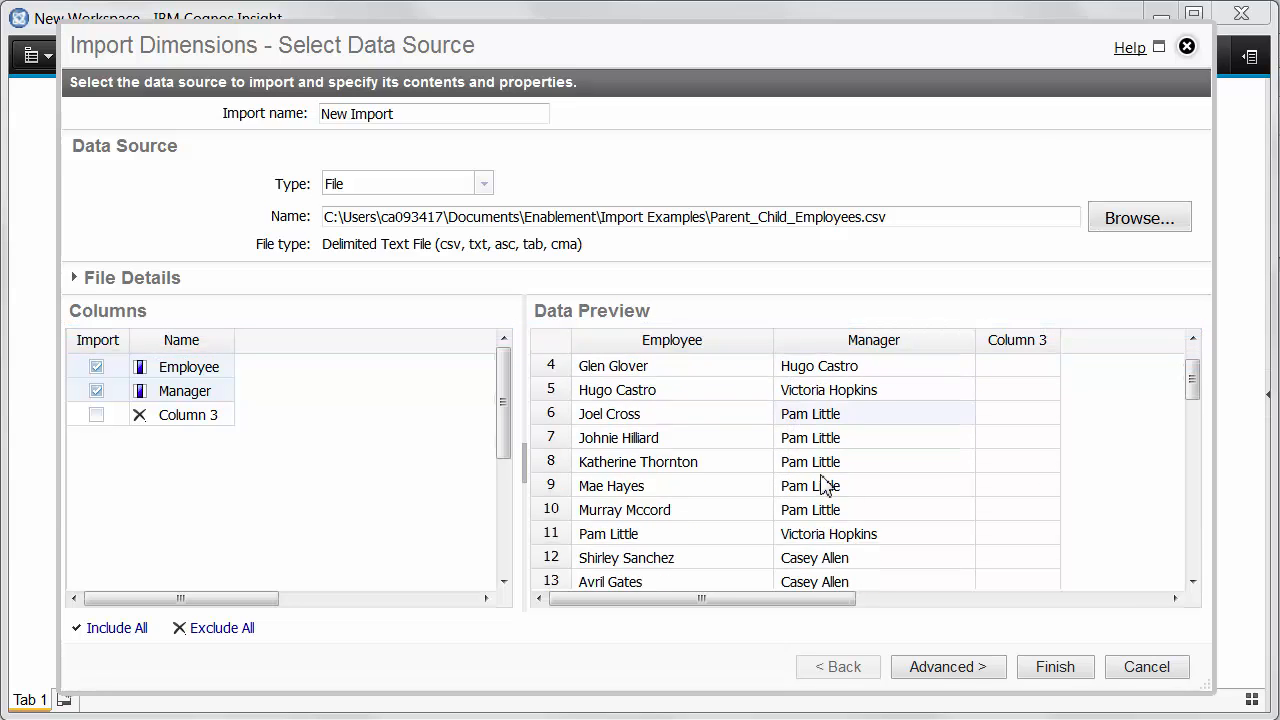
{"action": "scroll", "coordinate": [826, 486], "scroll_direction": "down", "scroll_amount": 9}
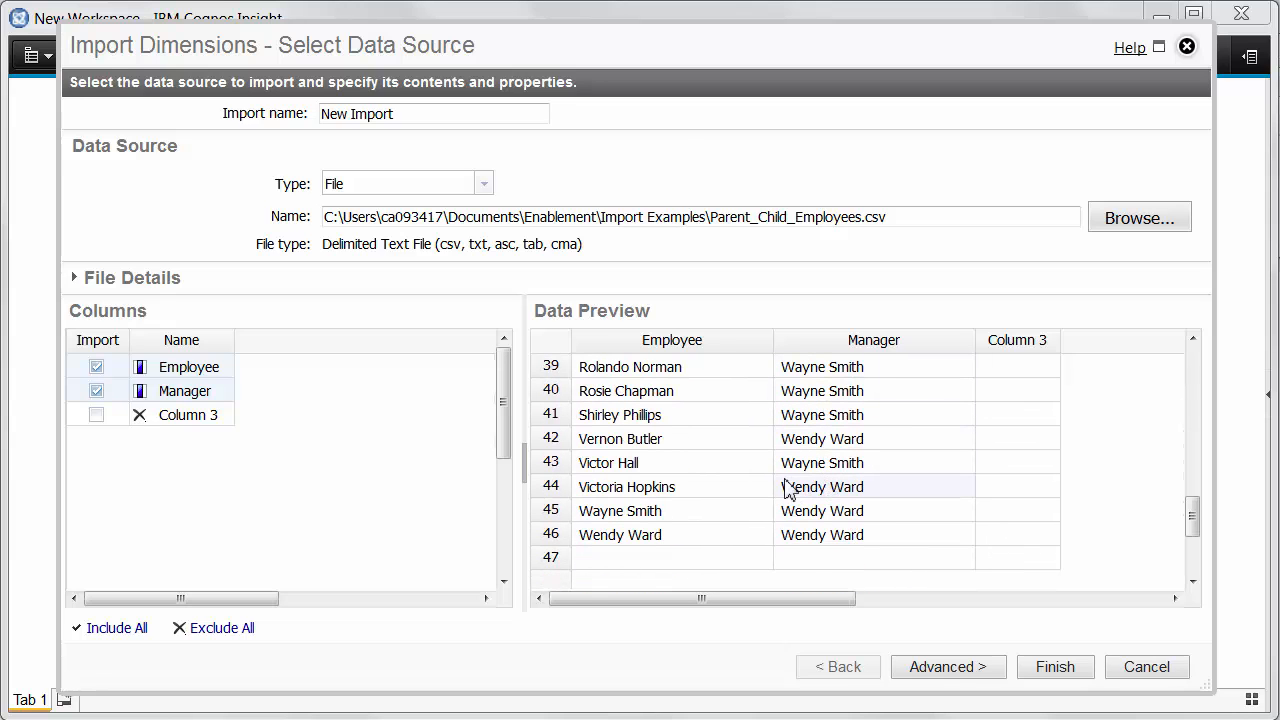
{"action": "scroll", "coordinate": [786, 488], "scroll_direction": "up", "scroll_amount": 5}
{"action": "scroll", "coordinate": [786, 490], "scroll_direction": "up", "scroll_amount": 5}
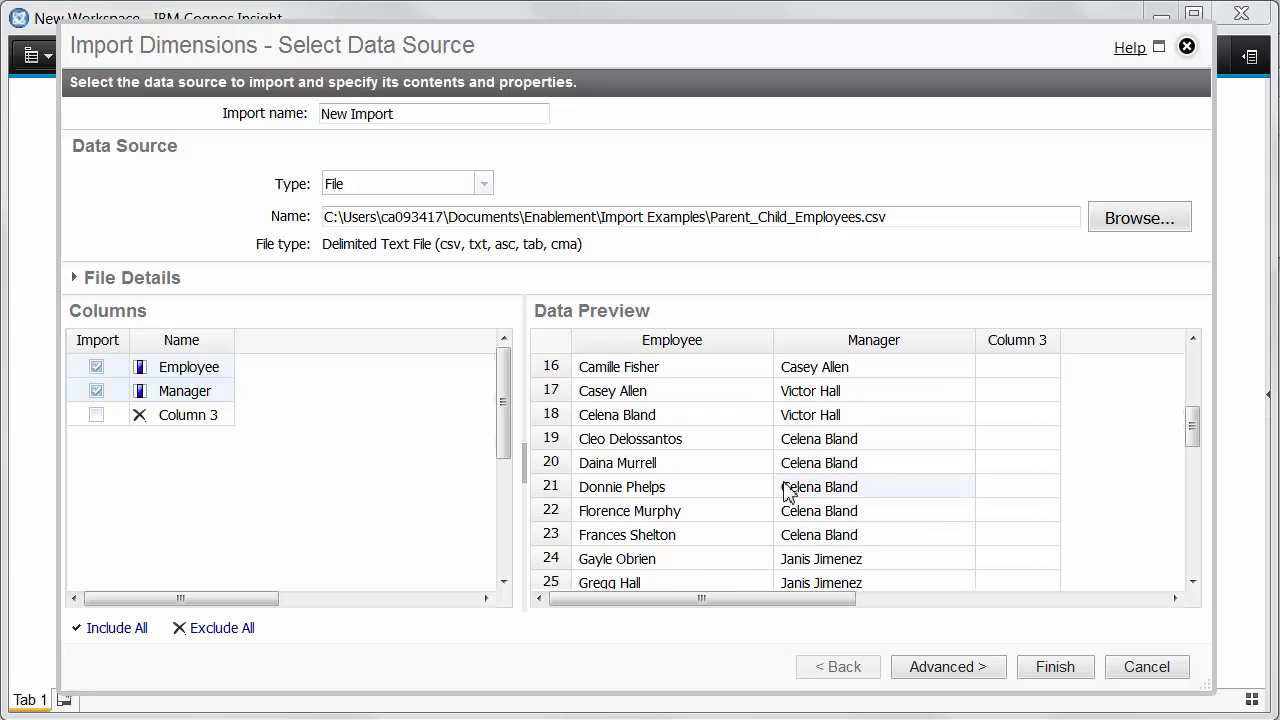
{"action": "scroll", "coordinate": [786, 490], "scroll_direction": "up", "scroll_amount": 2}
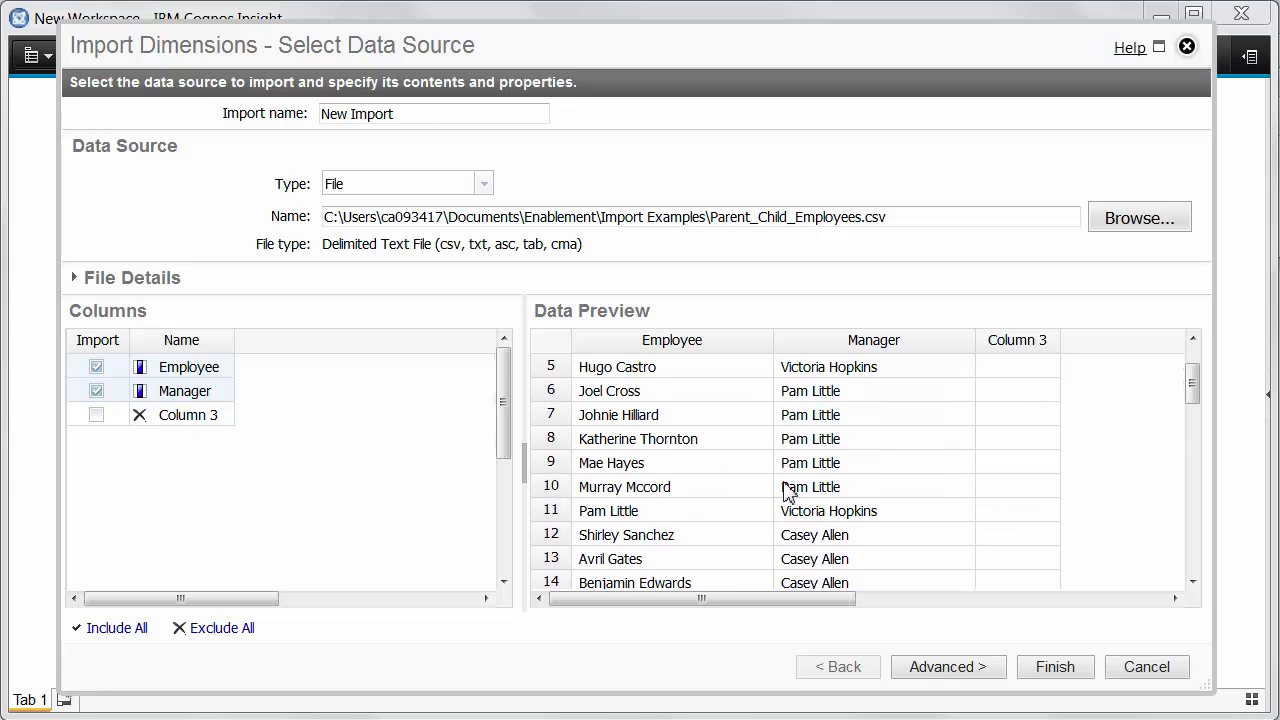
{"action": "scroll", "coordinate": [786, 490], "scroll_direction": "up", "scroll_amount": 1}
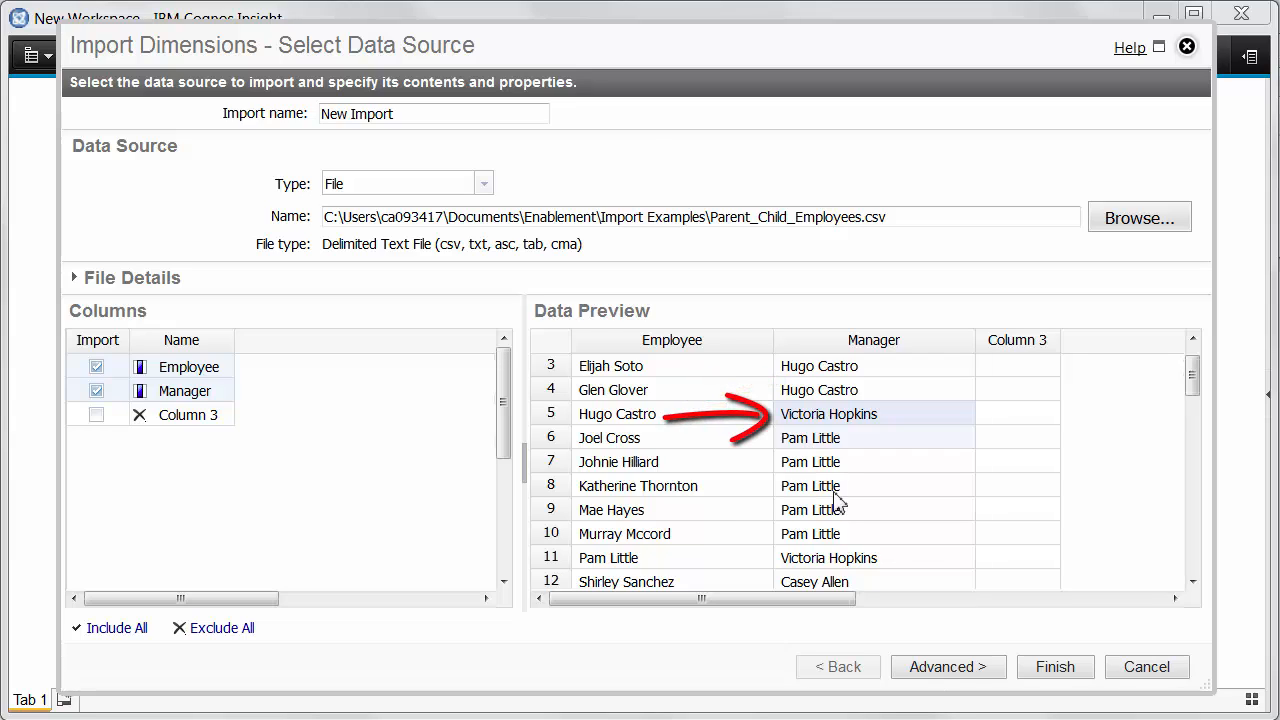
{"action": "left_click", "coordinate": [948, 670]}
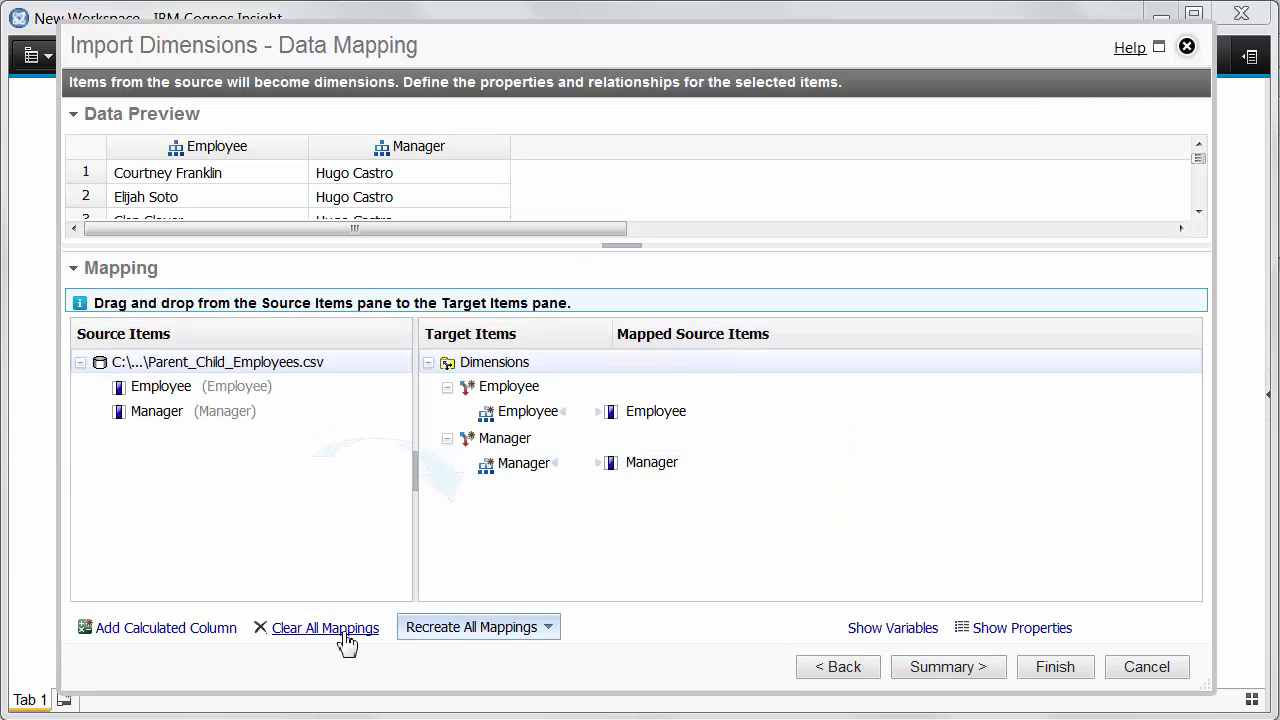
Clear all existing mappings and map the Employee source item as a dimension
{"action": "left_click", "coordinate": [346, 638]}
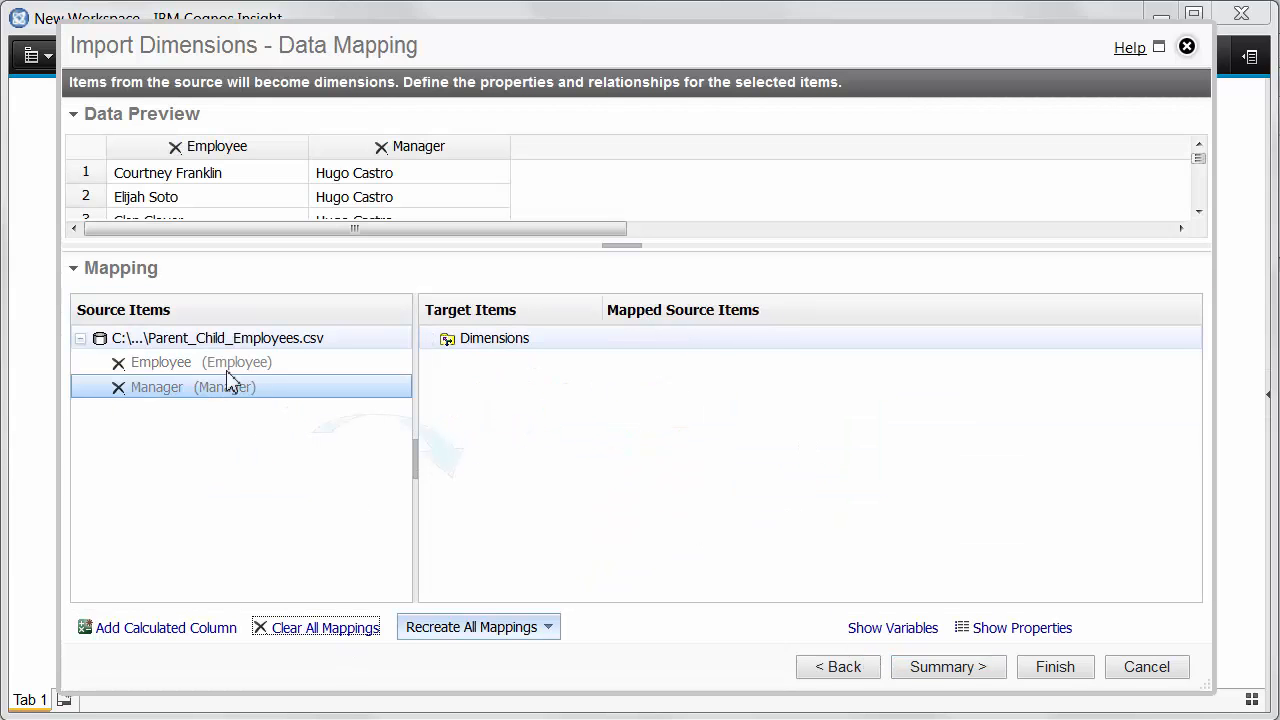
{"action": "left_click", "coordinate": [205, 364]}
{"action": "right_click", "coordinate": [205, 364]}
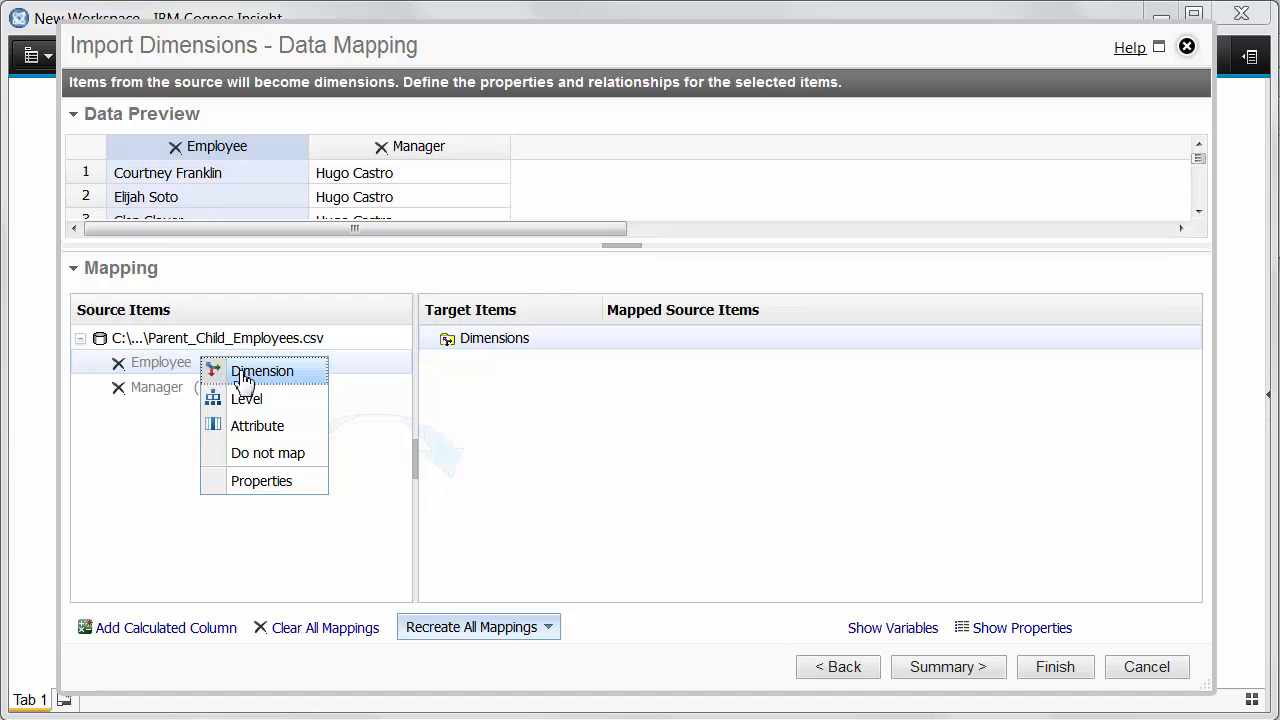
{"action": "left_click", "coordinate": [243, 372]}
Show the properties of the Employee dimension and rename it to Employees
{"action": "left_click", "coordinate": [514, 364]}
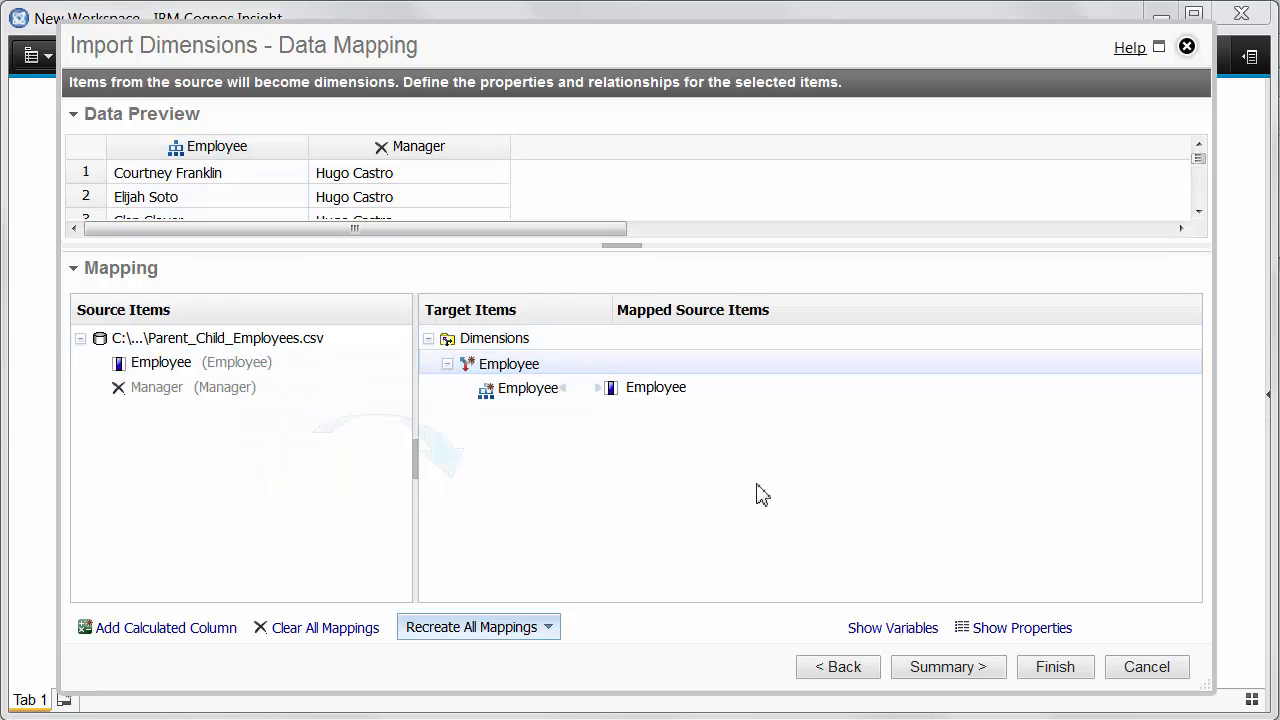
{"action": "left_click", "coordinate": [1008, 630]}
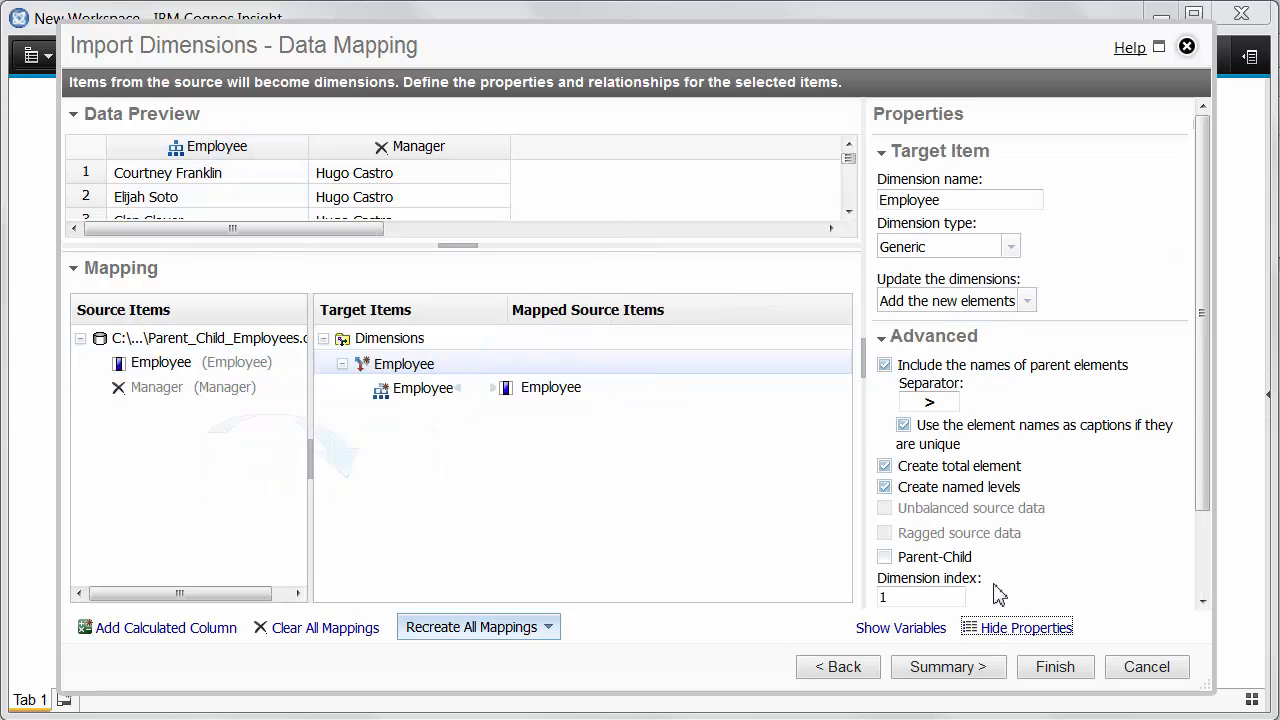
{"action": "left_click", "coordinate": [1008, 206]}
{"action": "type", "text": "s"}
{"action": "left_click", "coordinate": [546, 370]}
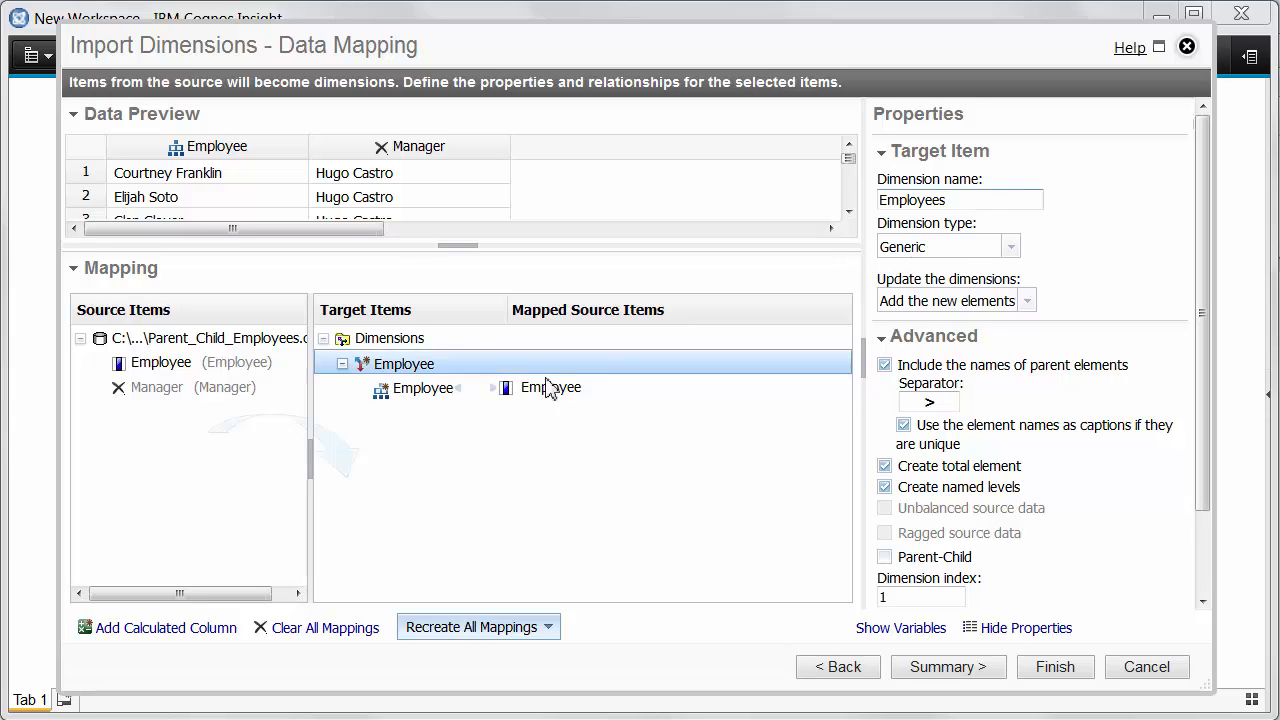
Make the Employees dimension a Parent-Child hierarchy and turn off creation of a total element
{"action": "left_click", "coordinate": [468, 392]}
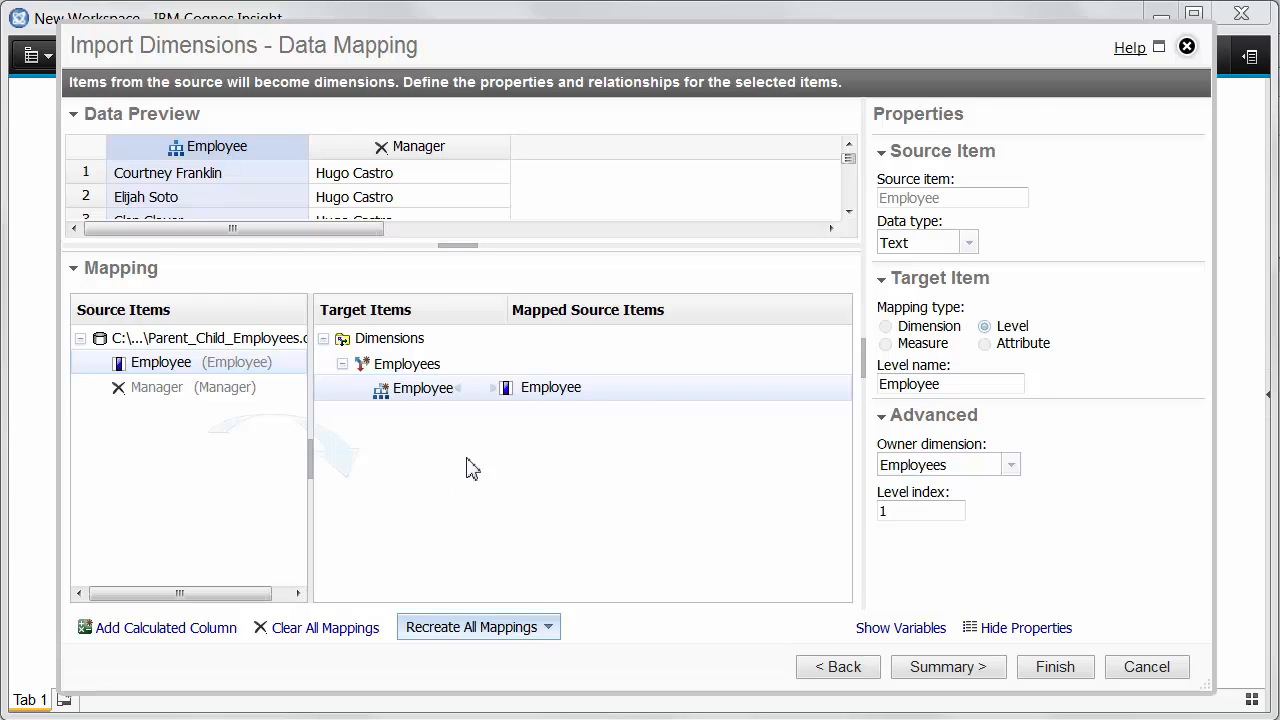
{"action": "left_click", "coordinate": [503, 366]}
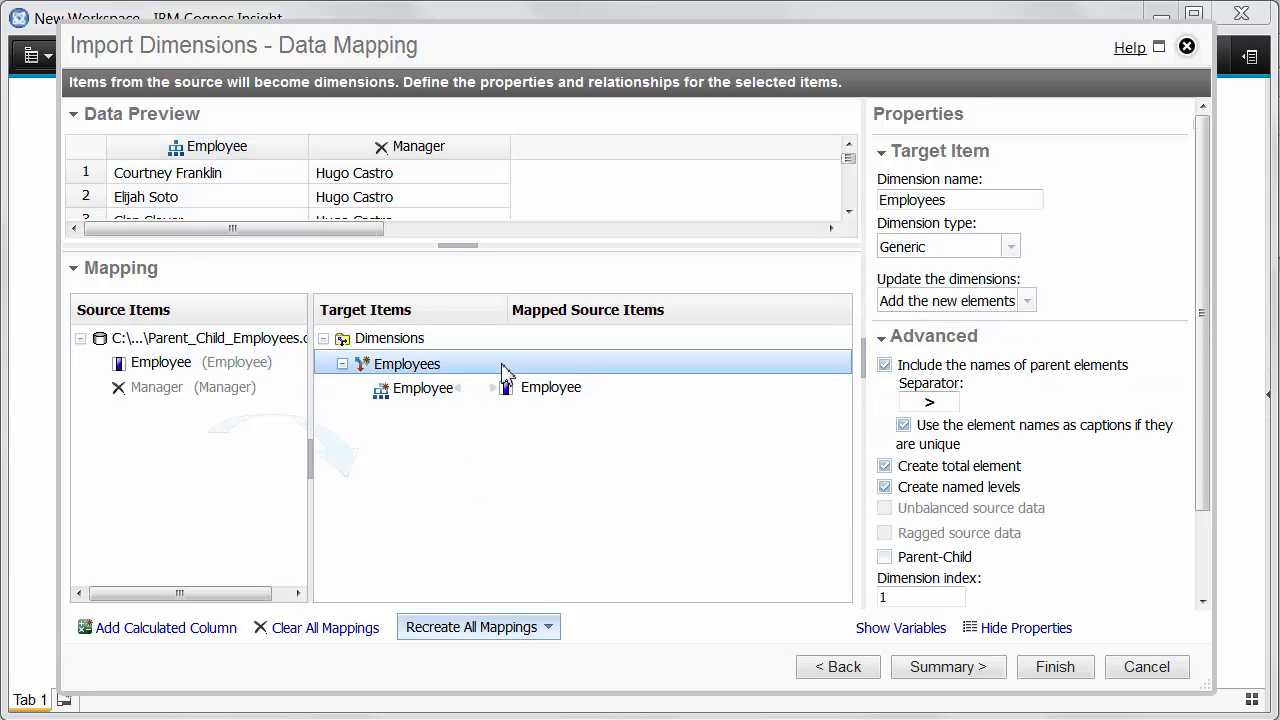
{"action": "left_click", "coordinate": [884, 557]}
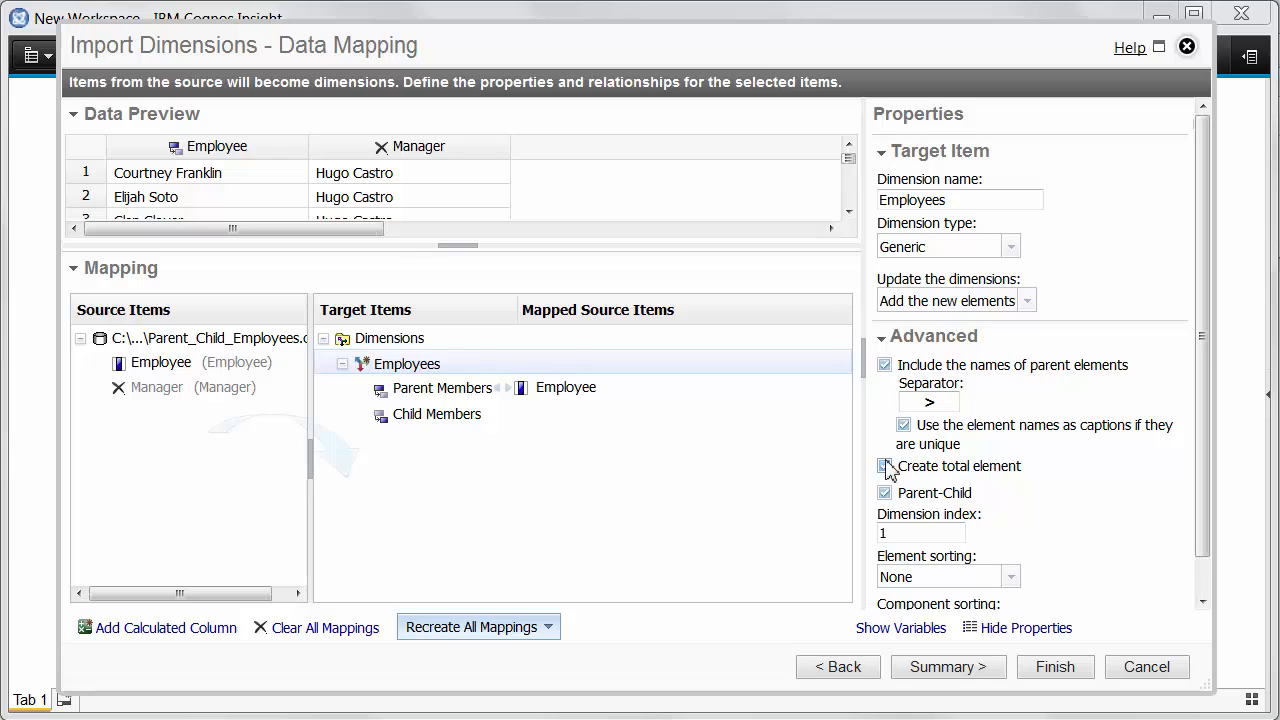
{"action": "left_click", "coordinate": [884, 466]}
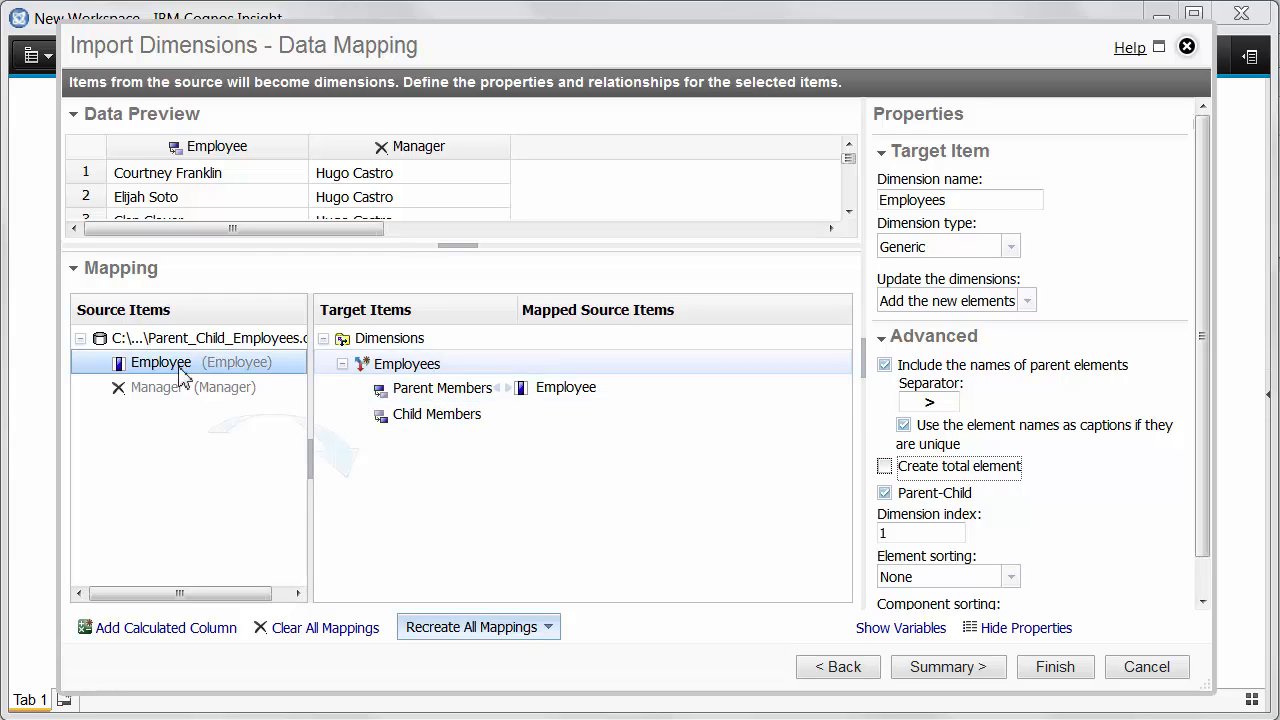
Map Employee to Child Members and Manager to Parent Members, and complete the import through the summary
{"action": "left_click_drag", "start_coordinate": [182, 375], "coordinate": [436, 424]}
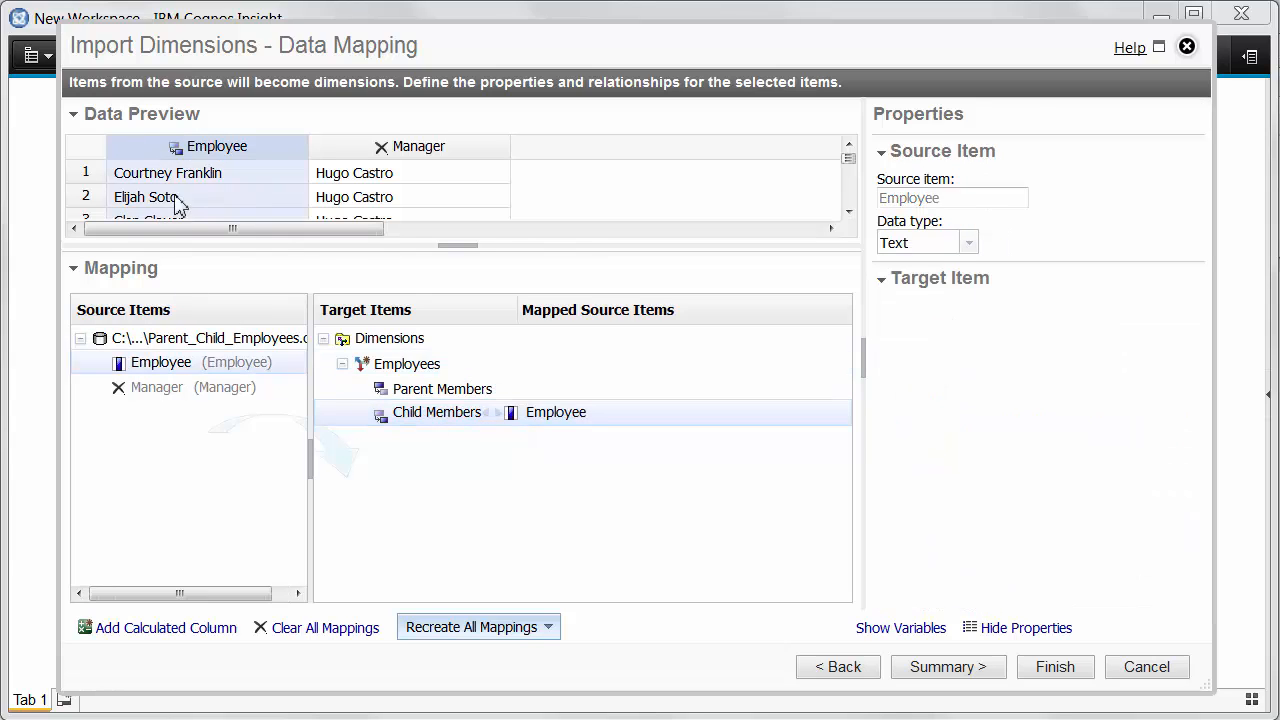
{"action": "left_click_drag", "start_coordinate": [206, 389], "coordinate": [441, 398]}
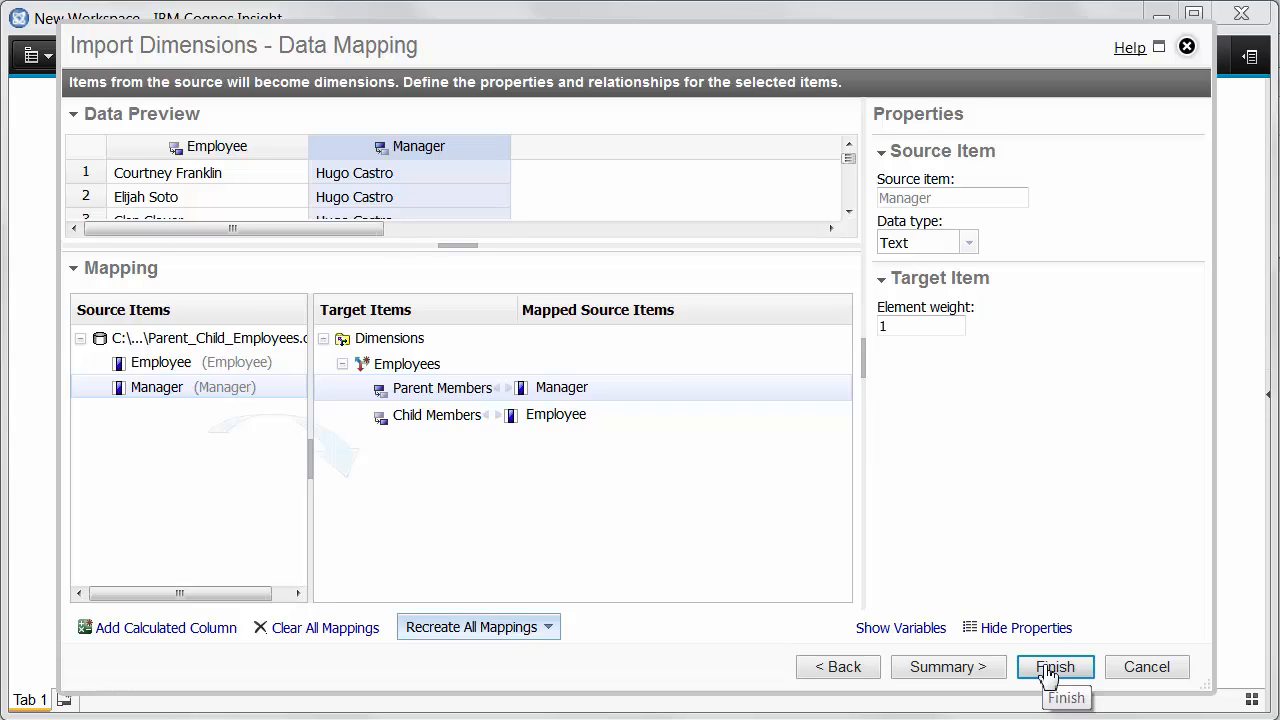
{"action": "left_click", "coordinate": [984, 670]}
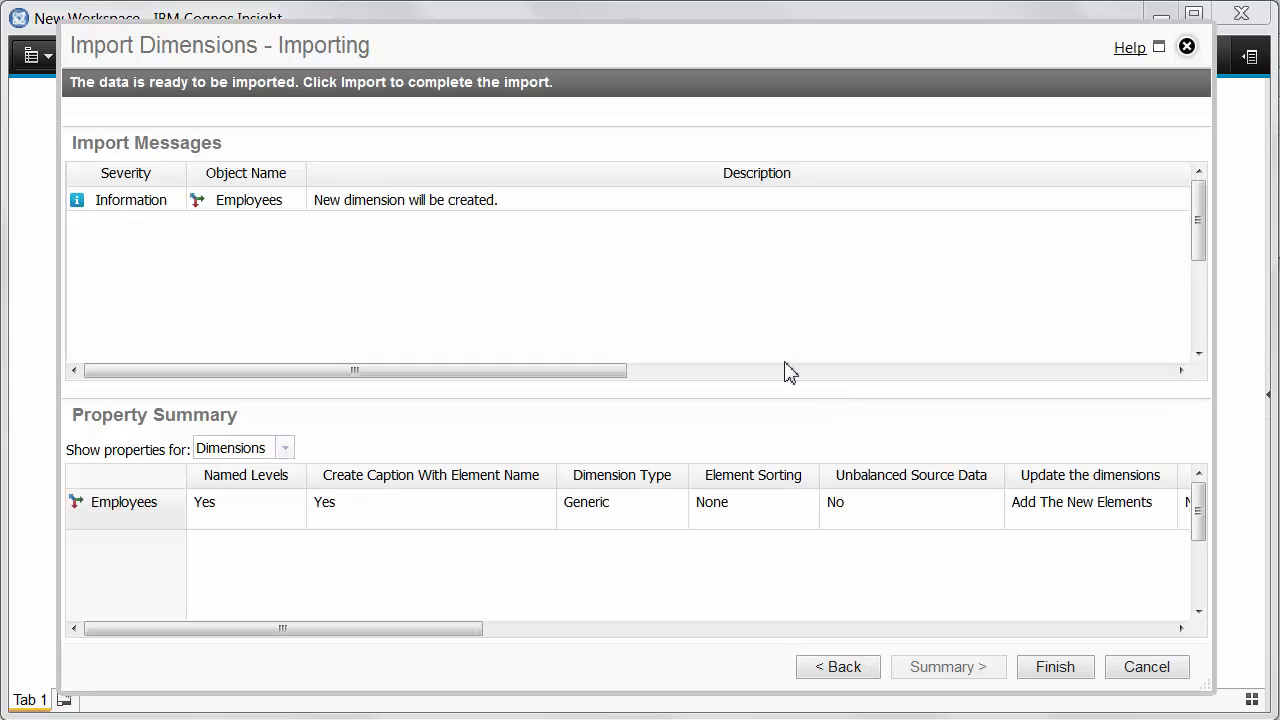
{"action": "left_click", "coordinate": [1080, 672]}
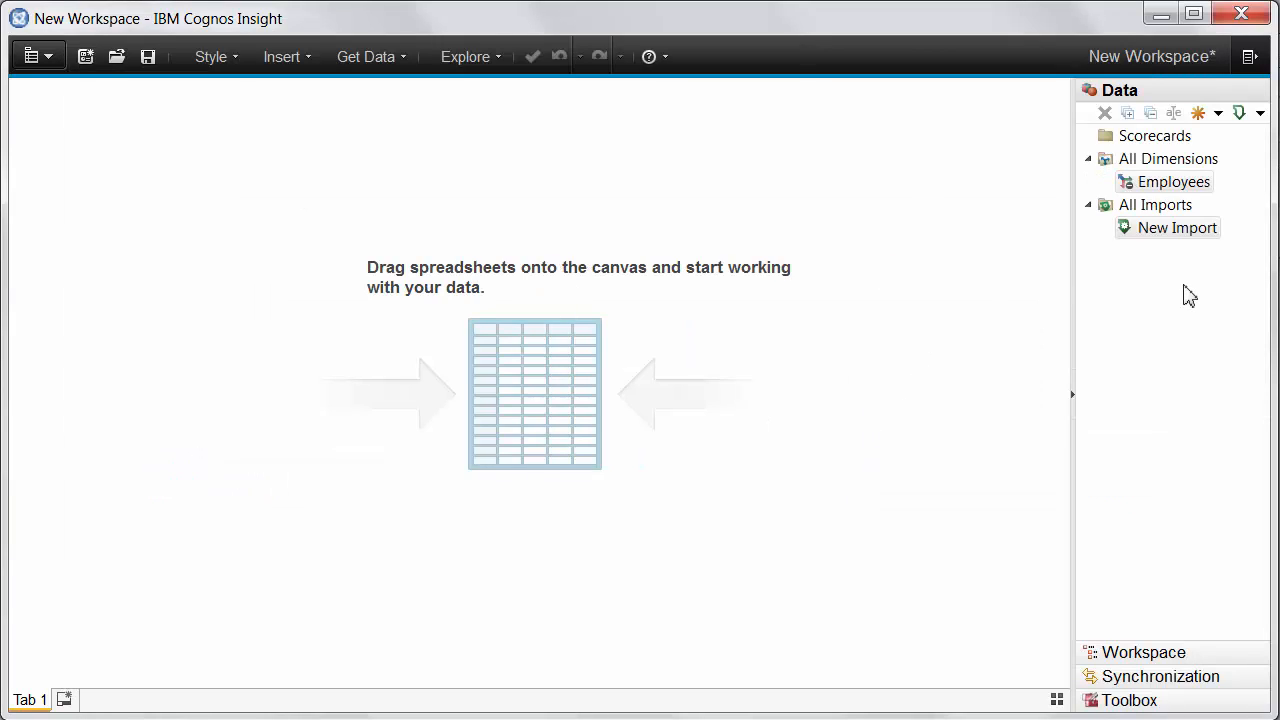
Open the imported Employees dimension for editing and widen the editor window
{"action": "left_click", "coordinate": [1182, 188]}
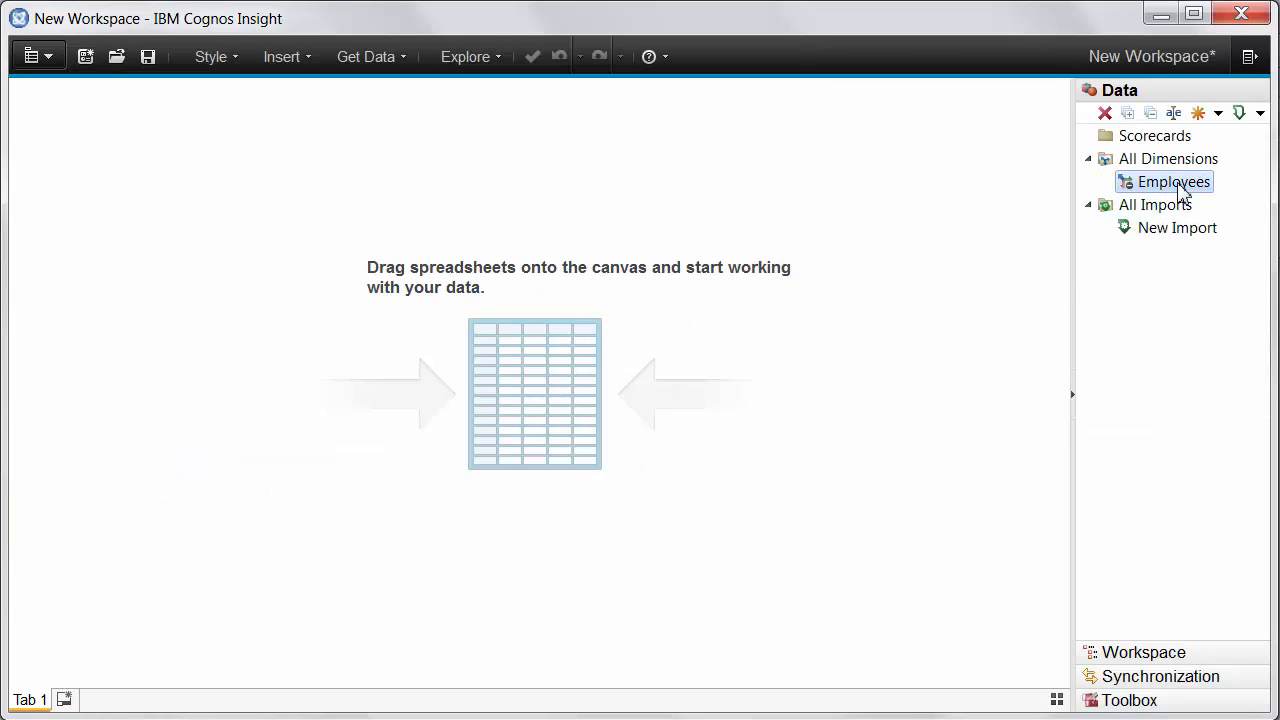
{"action": "right_click", "coordinate": [1182, 190]}
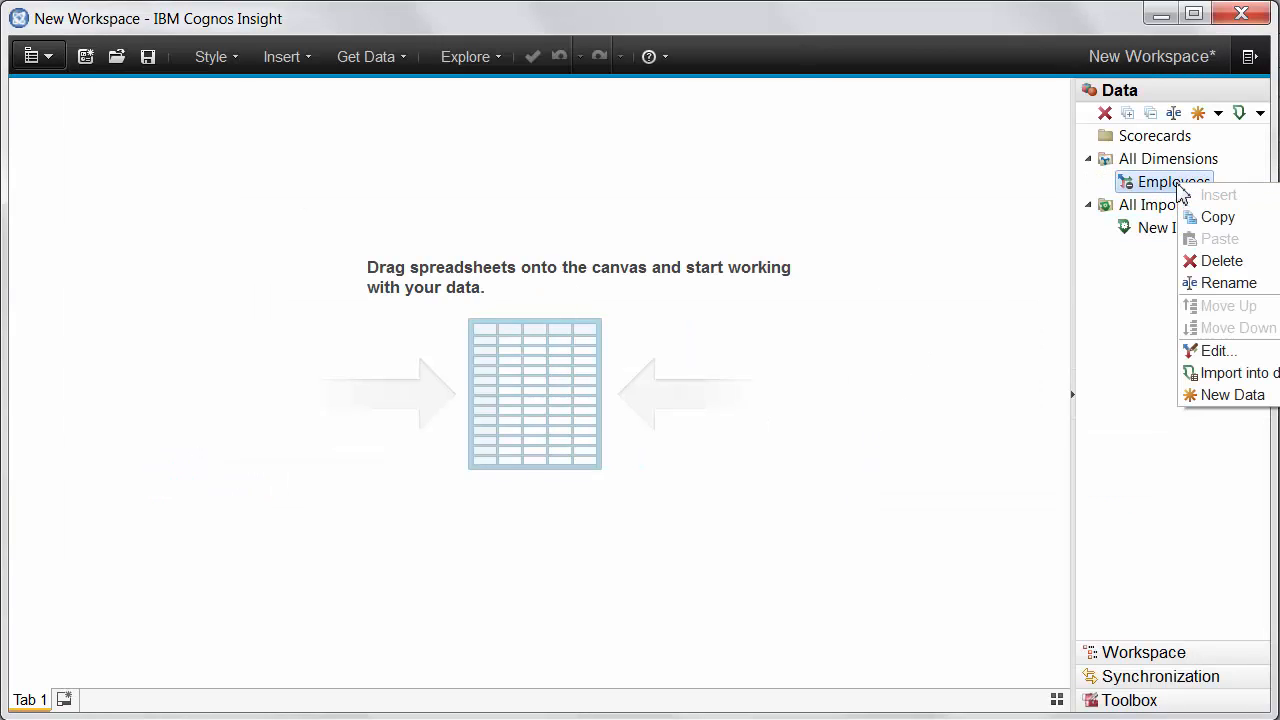
{"action": "left_click", "coordinate": [1212, 350]}
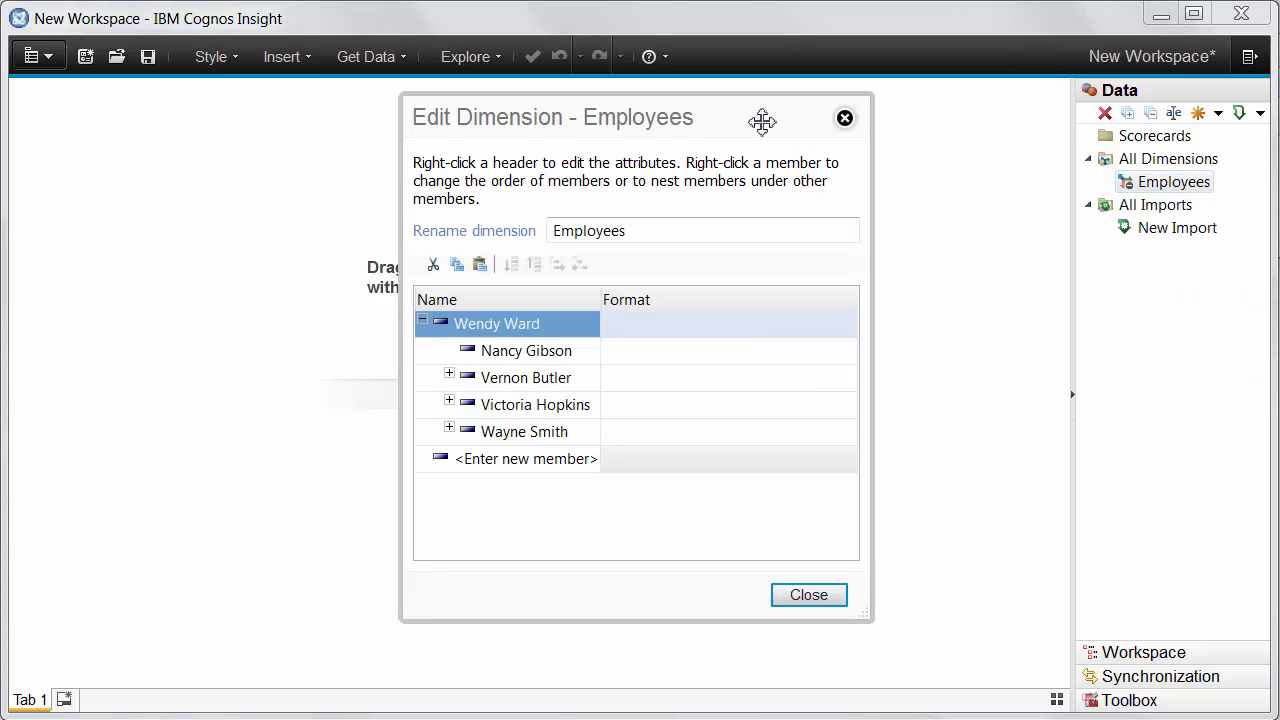
{"action": "left_click_drag", "start_coordinate": [763, 120], "coordinate": [545, 112]}
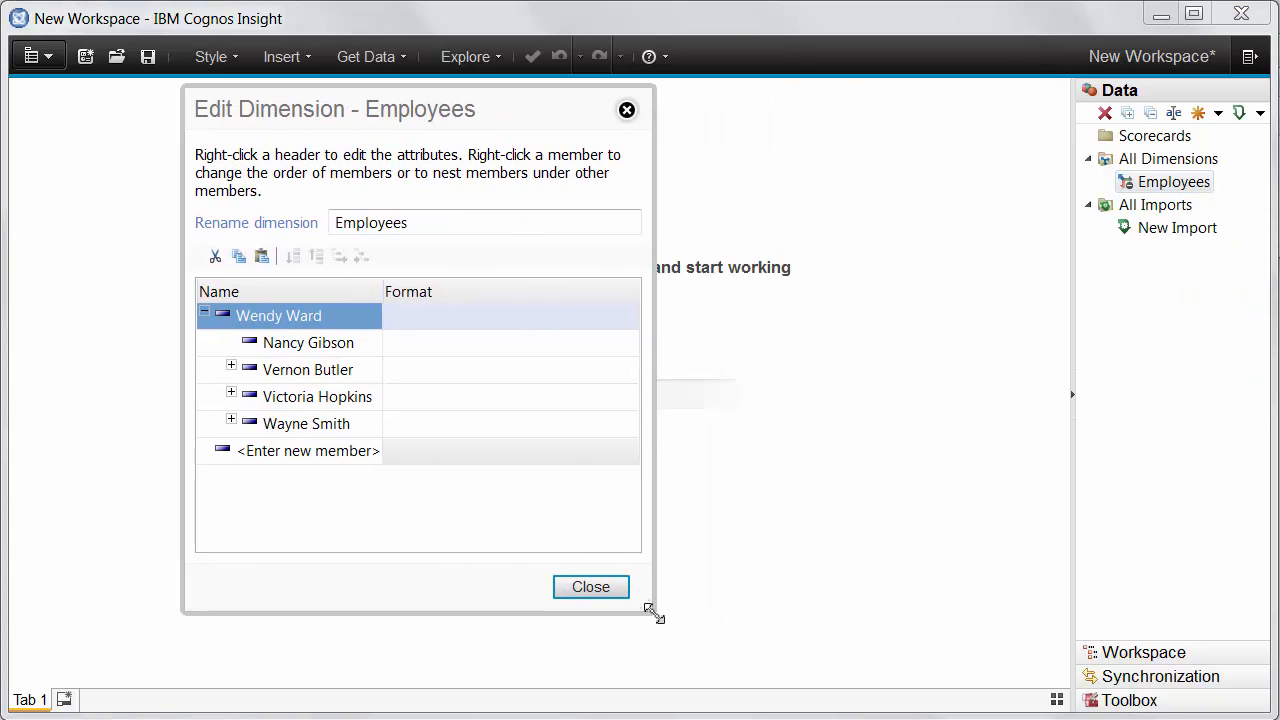
{"action": "left_click_drag", "start_coordinate": [651, 608], "coordinate": [900, 644]}
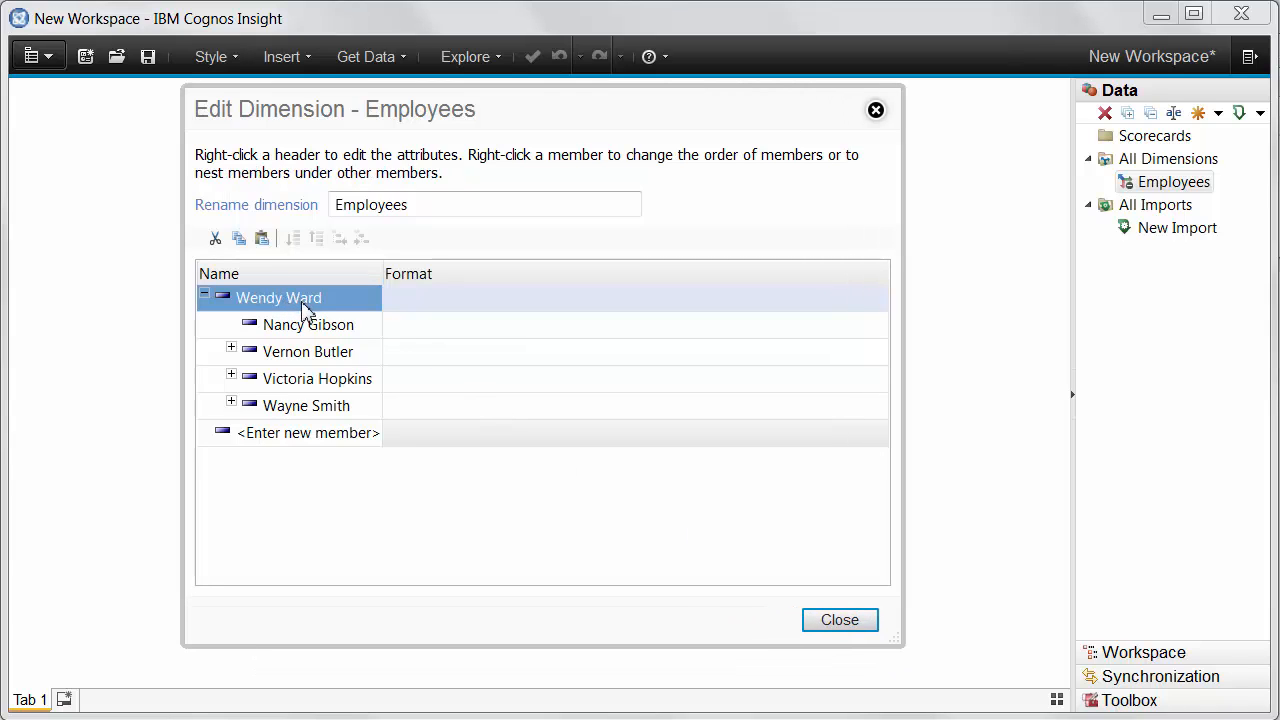
Examine the employee hierarchy under the root member, expanding the managers level by level down to individual employees
{"action": "left_click", "coordinate": [272, 328]}
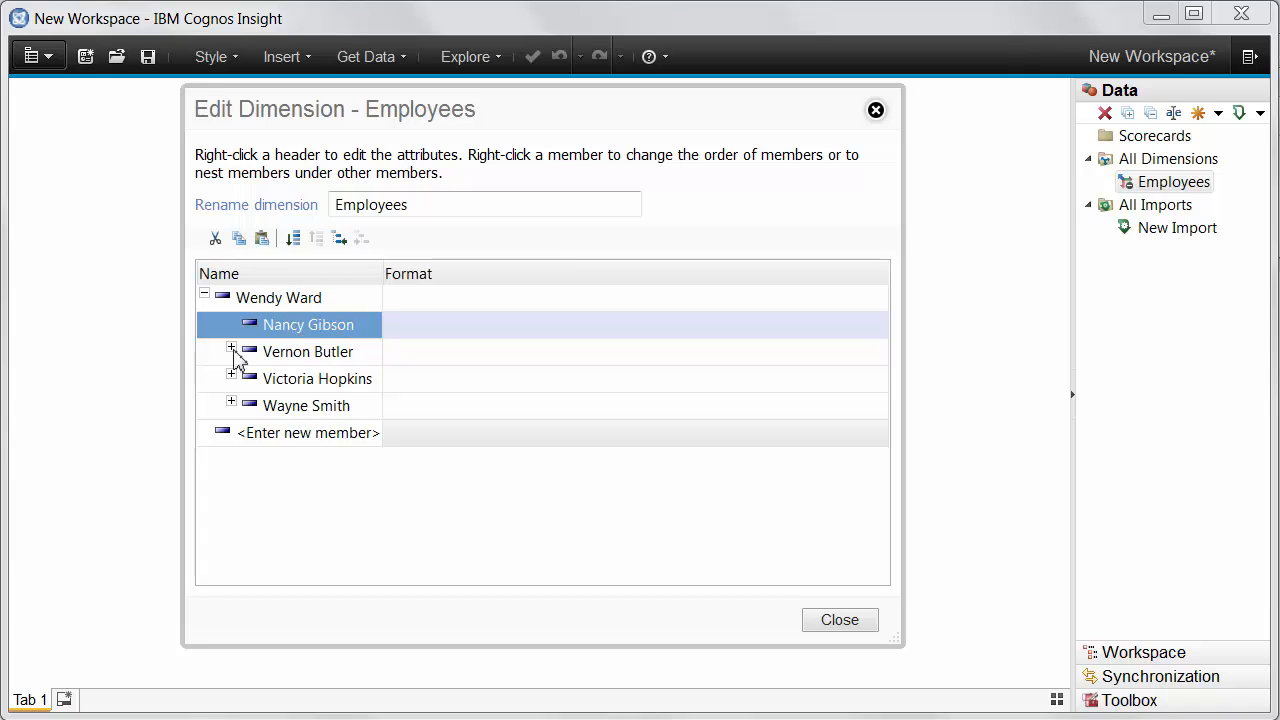
{"action": "left_click", "coordinate": [297, 356]}
{"action": "left_click", "coordinate": [298, 380]}
{"action": "left_click", "coordinate": [289, 403]}
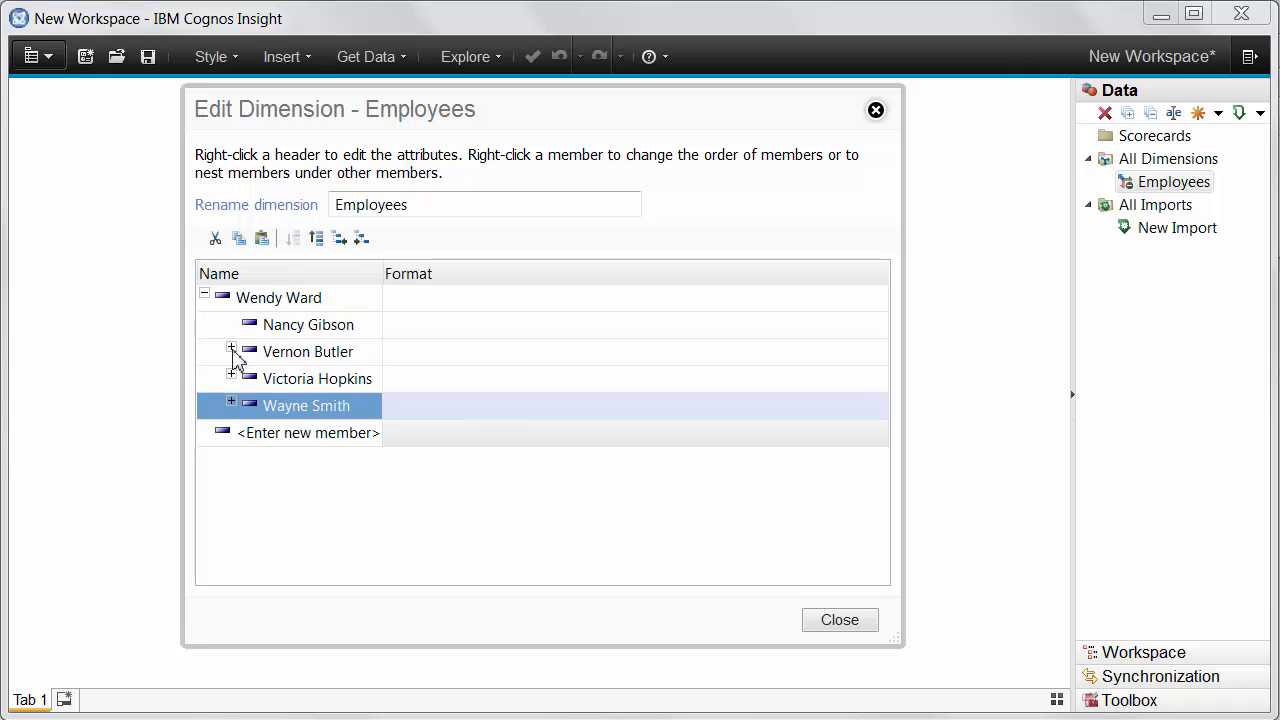
{"action": "left_click", "coordinate": [231, 348]}
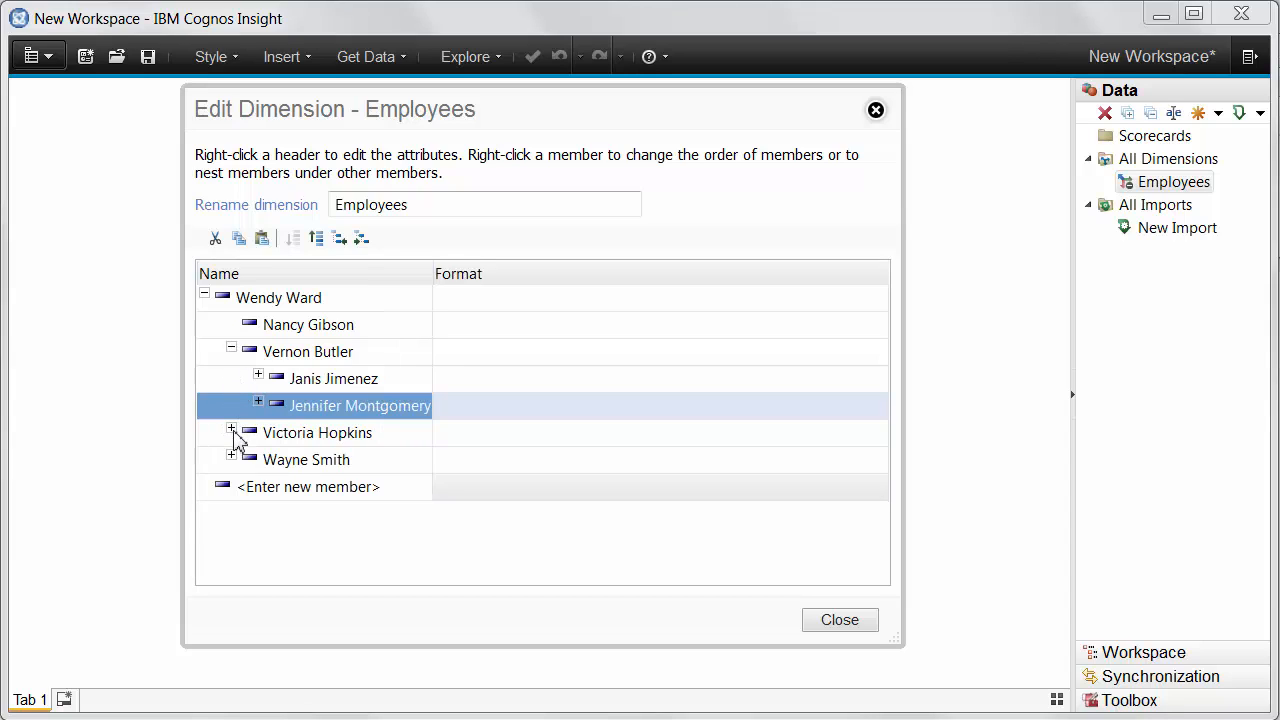
{"action": "left_click", "coordinate": [231, 429]}
{"action": "left_click", "coordinate": [231, 510]}
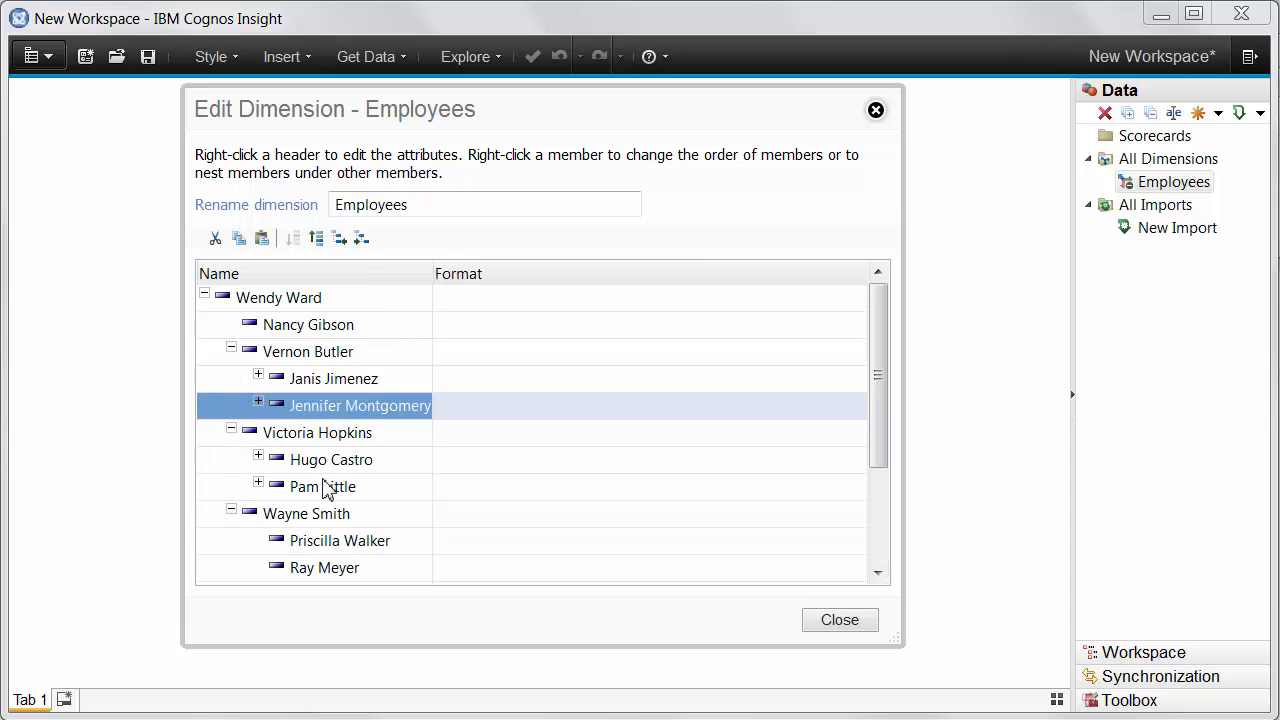
{"action": "scroll", "coordinate": [350, 495], "scroll_direction": "down", "scroll_amount": 2}
{"action": "scroll", "coordinate": [350, 495], "scroll_direction": "up", "scroll_amount": 2}
{"action": "left_click", "coordinate": [262, 380]}
{"action": "left_click", "coordinate": [259, 376]}
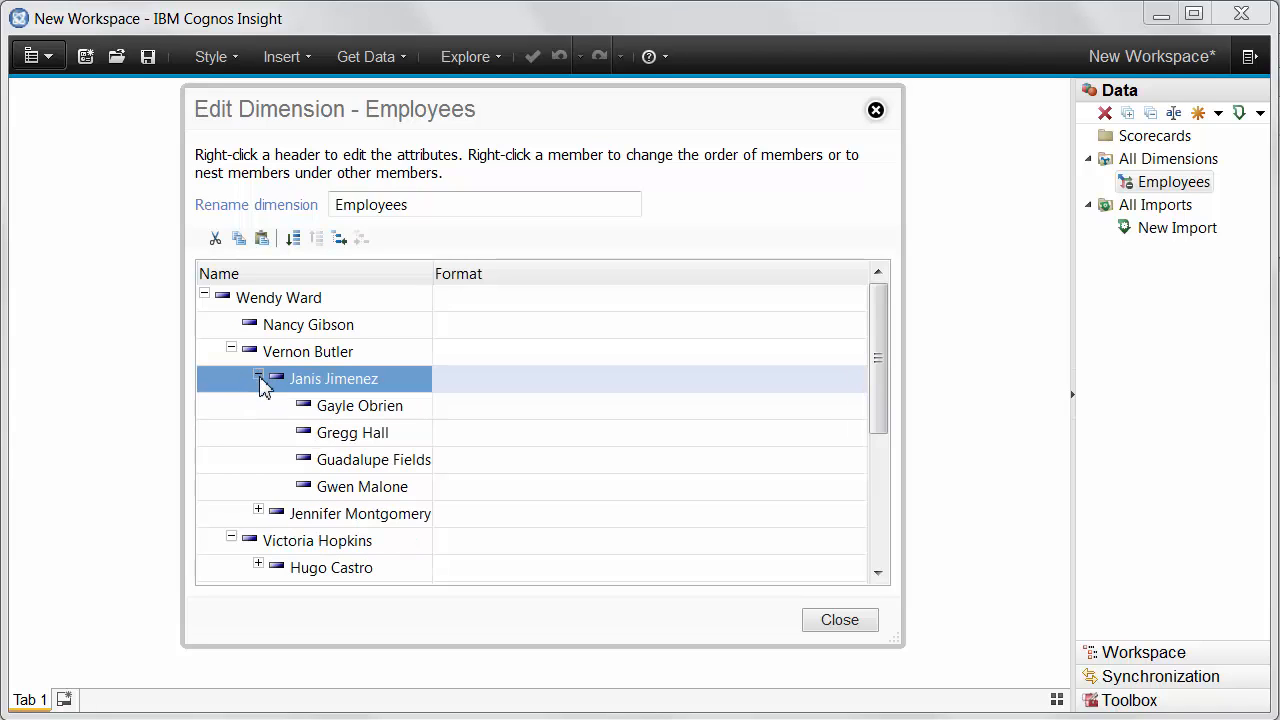
{"action": "scroll", "coordinate": [388, 450], "scroll_direction": "down", "scroll_amount": 1}
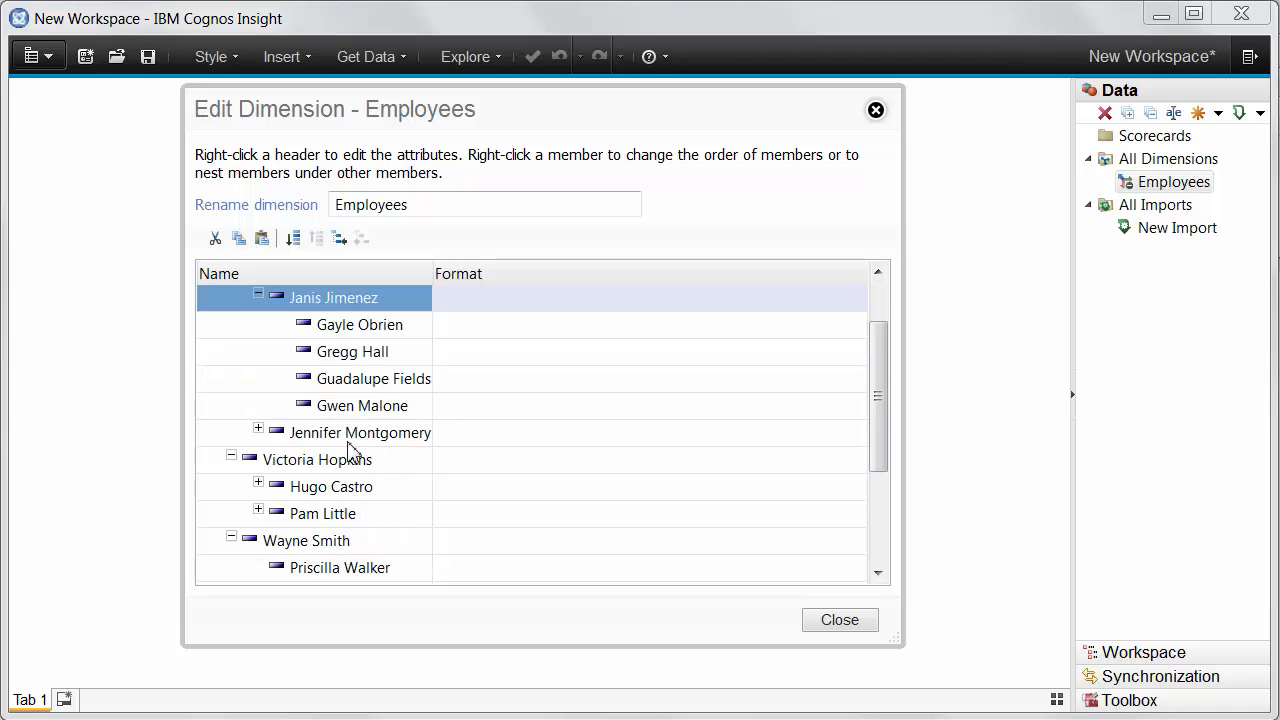
{"action": "scroll", "coordinate": [352, 450], "scroll_direction": "up", "scroll_amount": 1}
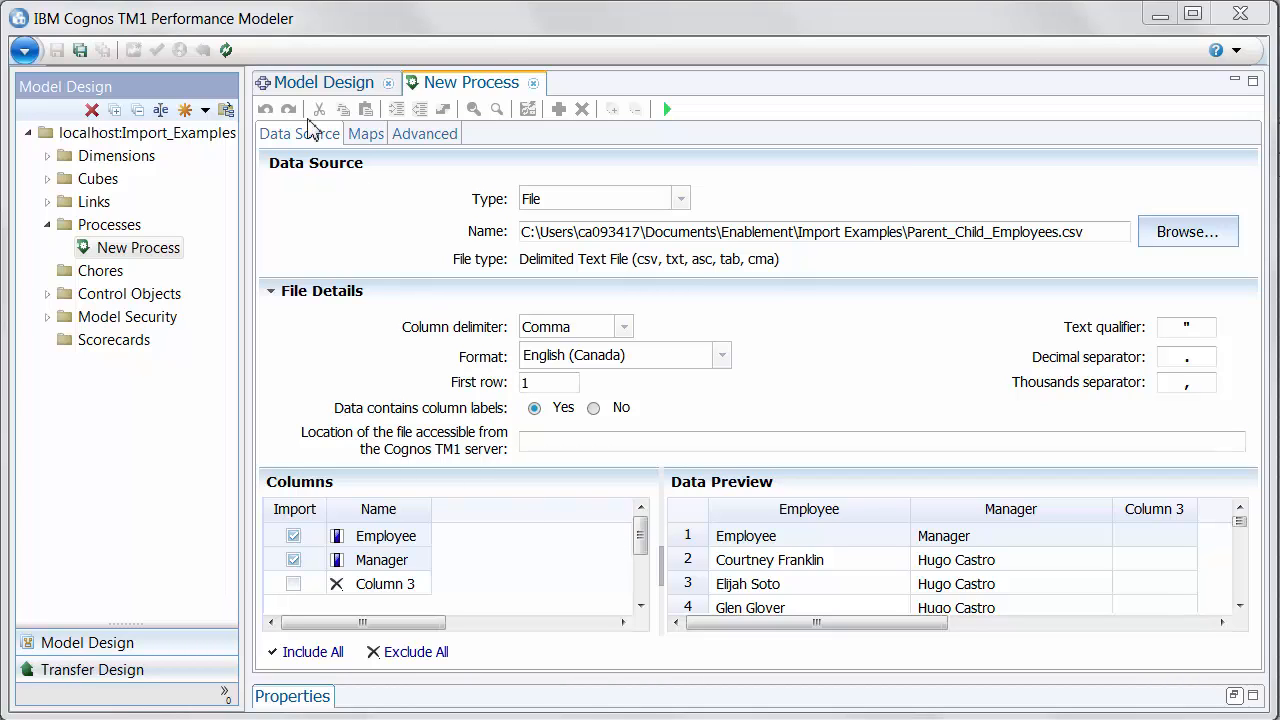
In Cognos TM1 Performance Modeler, review the new process's Employees mapping, its parameters and the generated Prolog script
{"action": "left_click", "coordinate": [362, 133]}
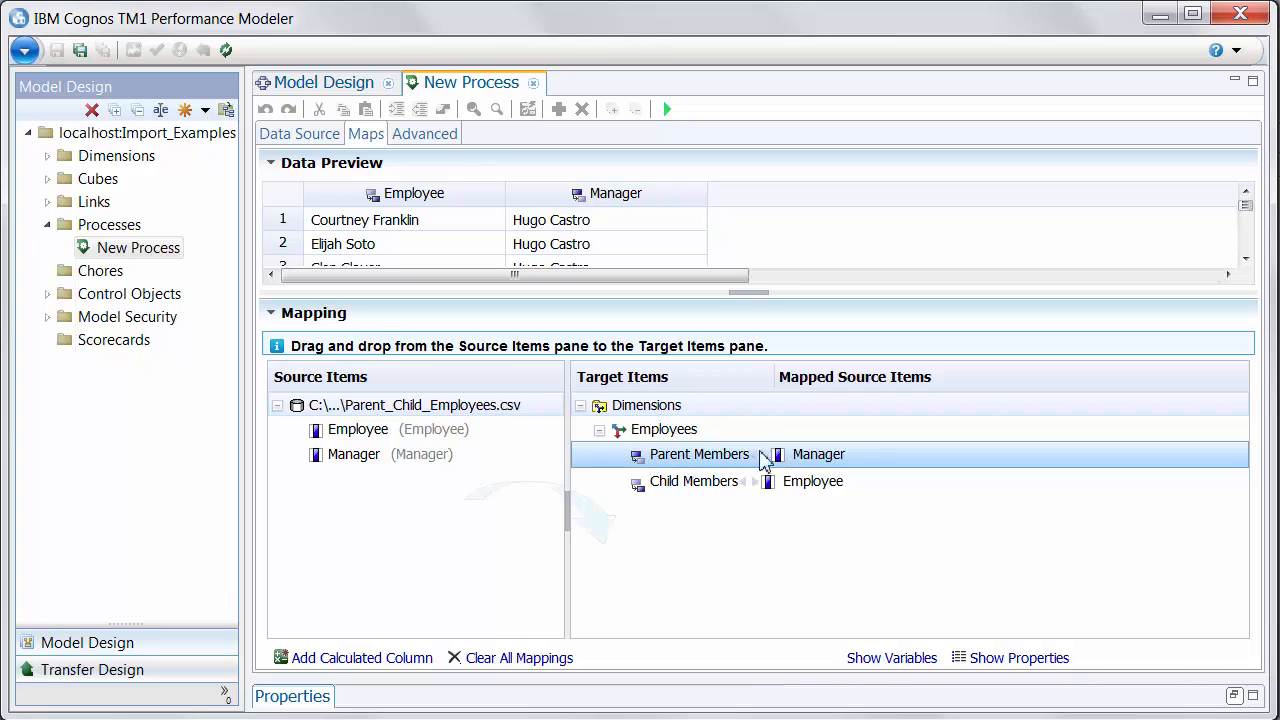
{"action": "left_click", "coordinate": [425, 136]}
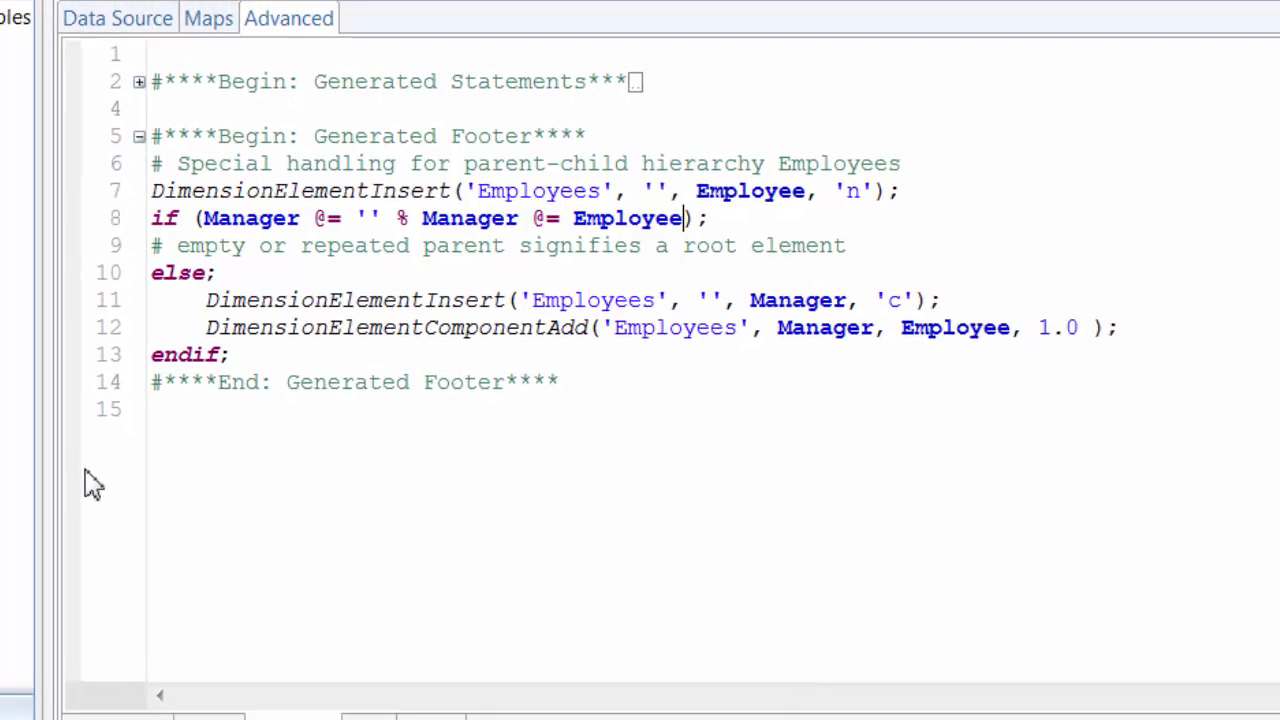
{"action": "left_click", "coordinate": [144, 709]}
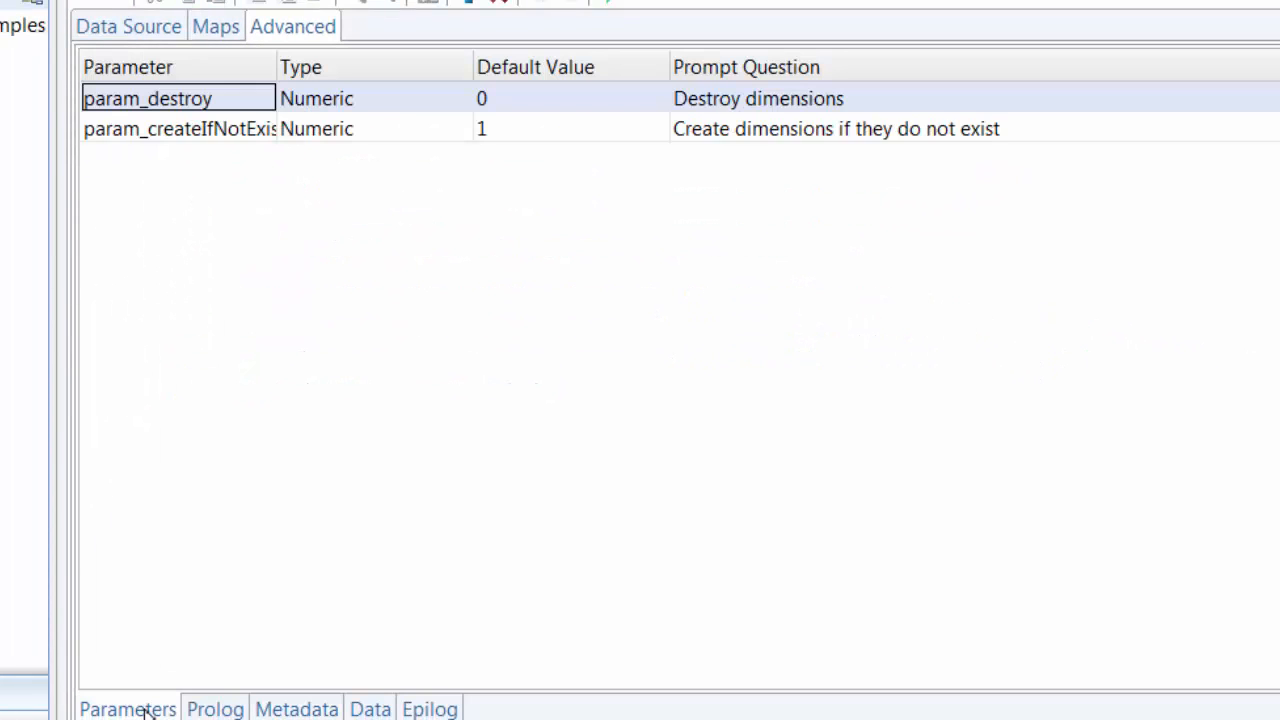
{"action": "left_click", "coordinate": [219, 710]}
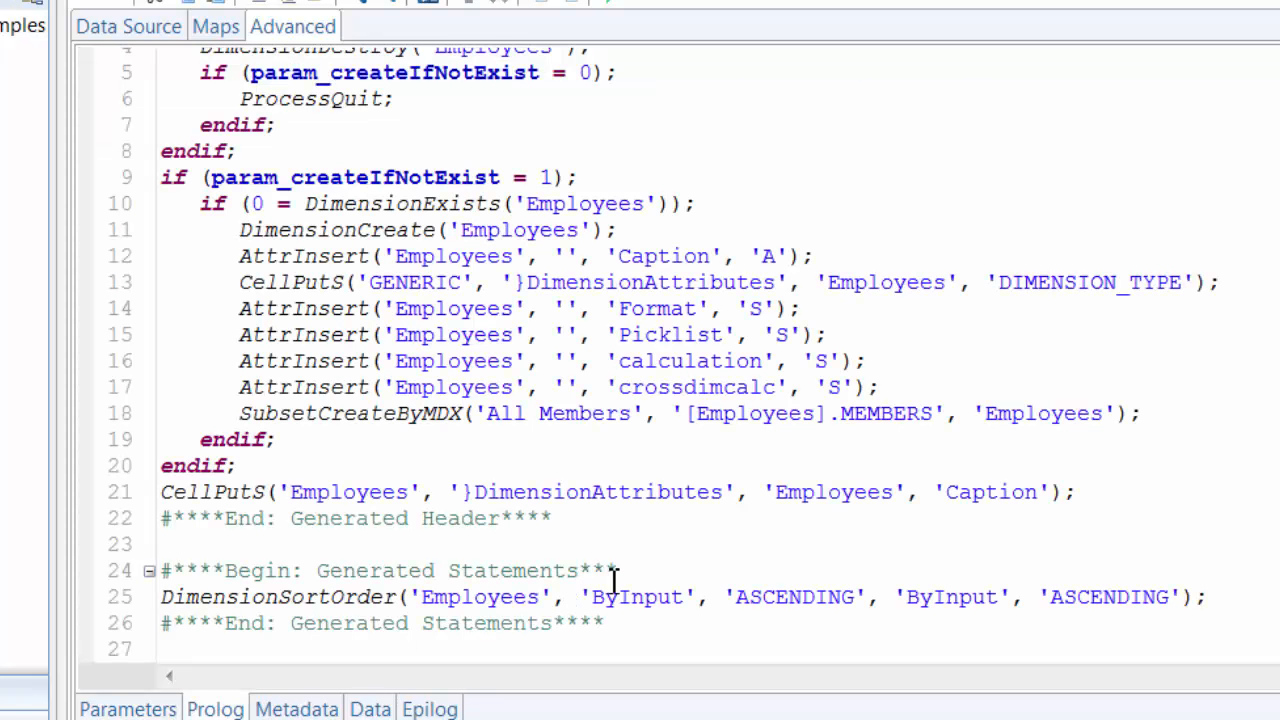
{"action": "scroll", "coordinate": [614, 582], "scroll_direction": "up", "scroll_amount": 2}
{"action": "scroll", "coordinate": [614, 582], "scroll_direction": "up", "scroll_amount": 1}
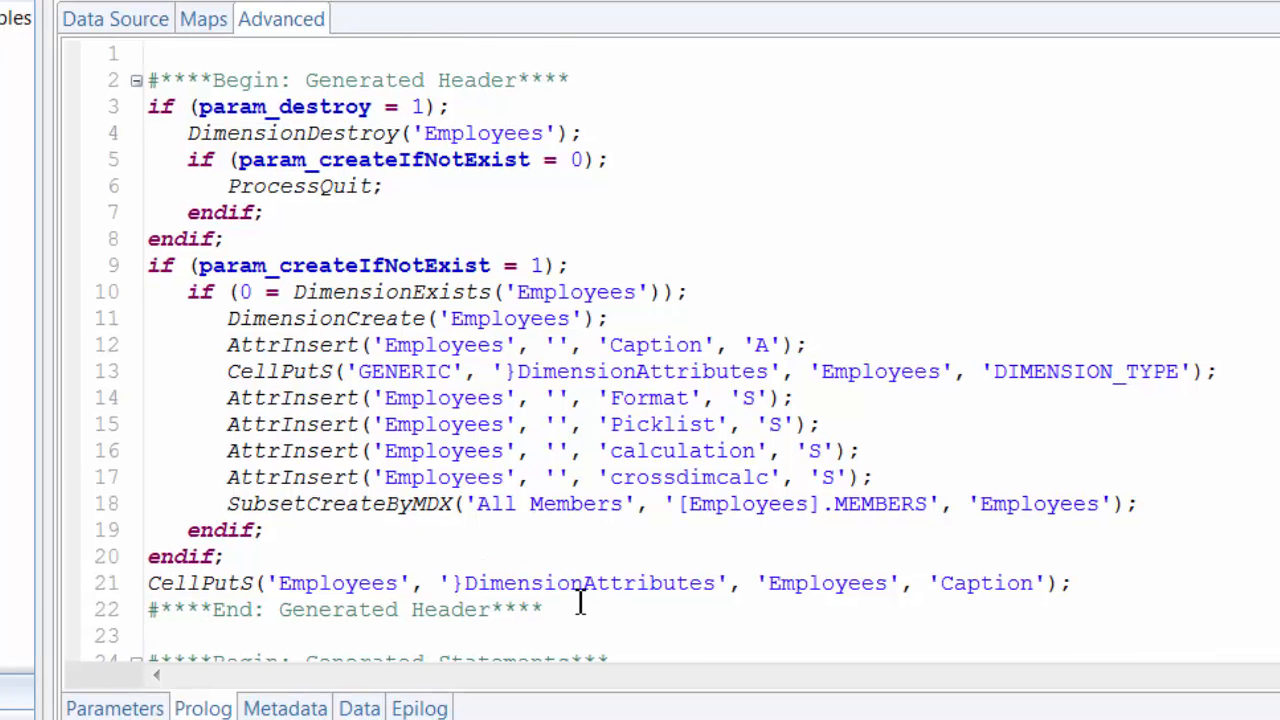
{"action": "scroll", "coordinate": [580, 605], "scroll_direction": "down", "scroll_amount": 3}
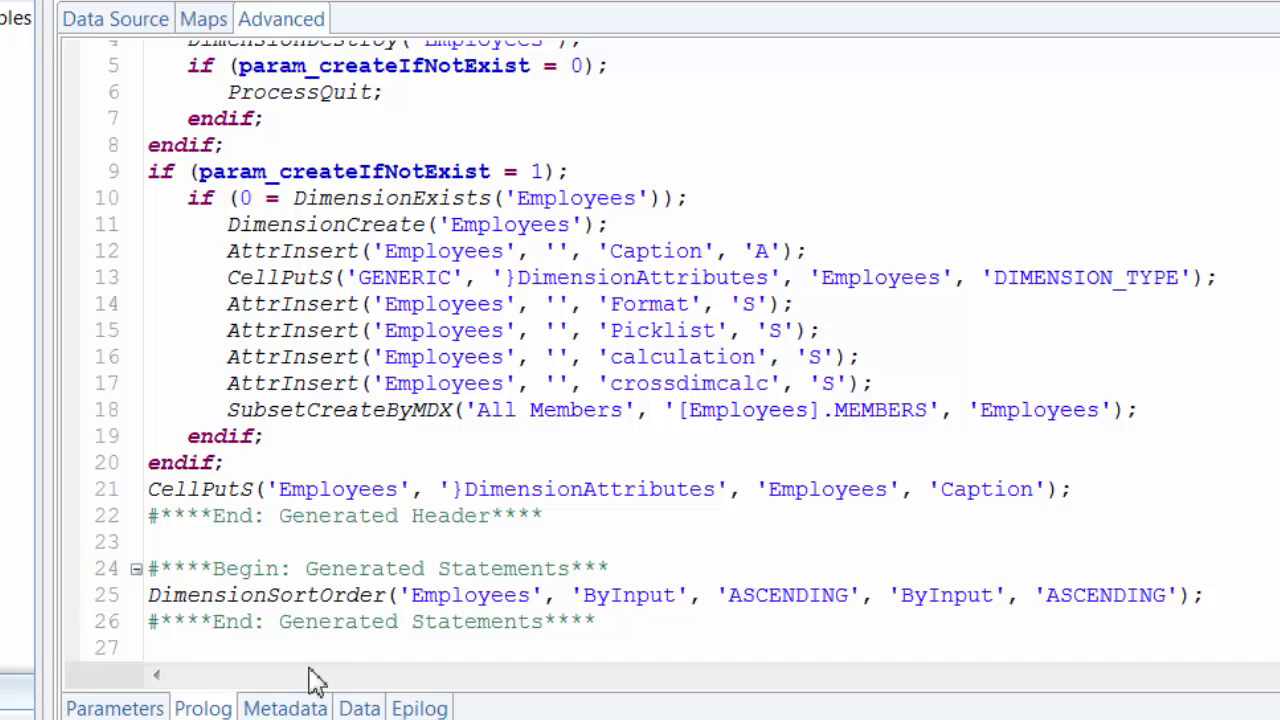
In the process's Metadata script, extend the if condition on line 8 with % Employee@=''
{"action": "left_click", "coordinate": [290, 708]}
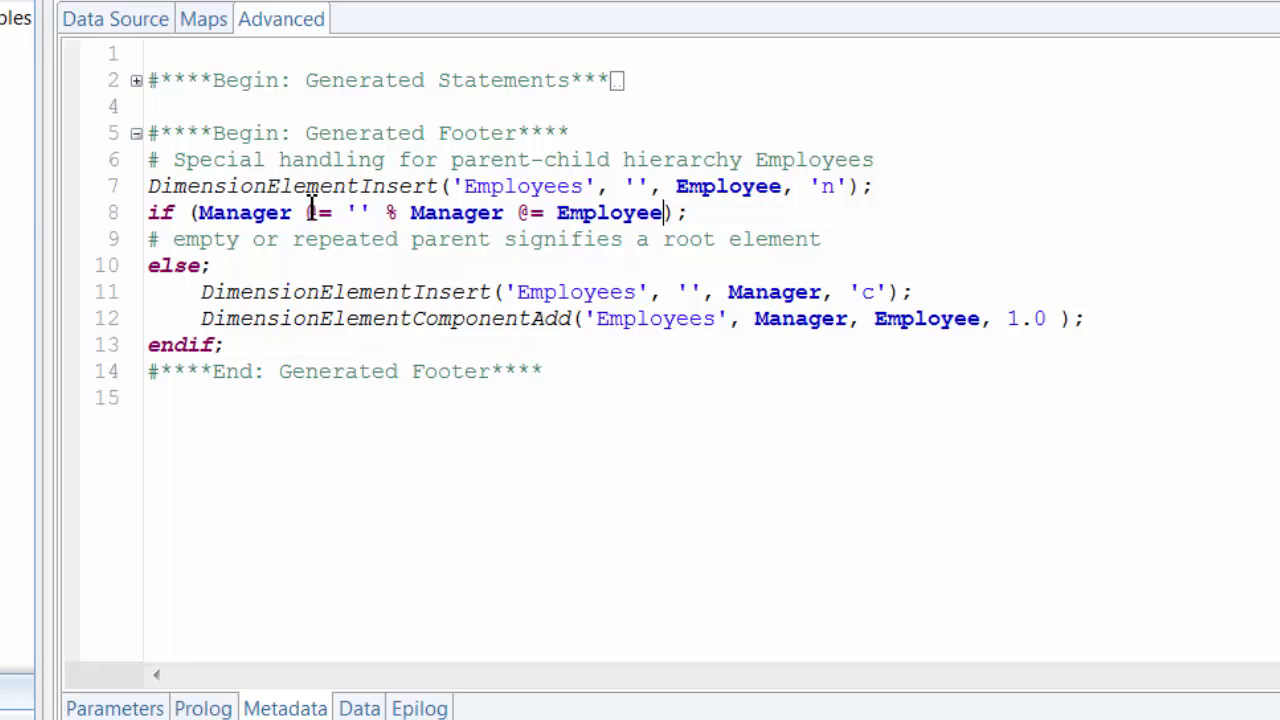
{"action": "left_click_drag", "start_coordinate": [373, 217], "coordinate": [348, 218]}
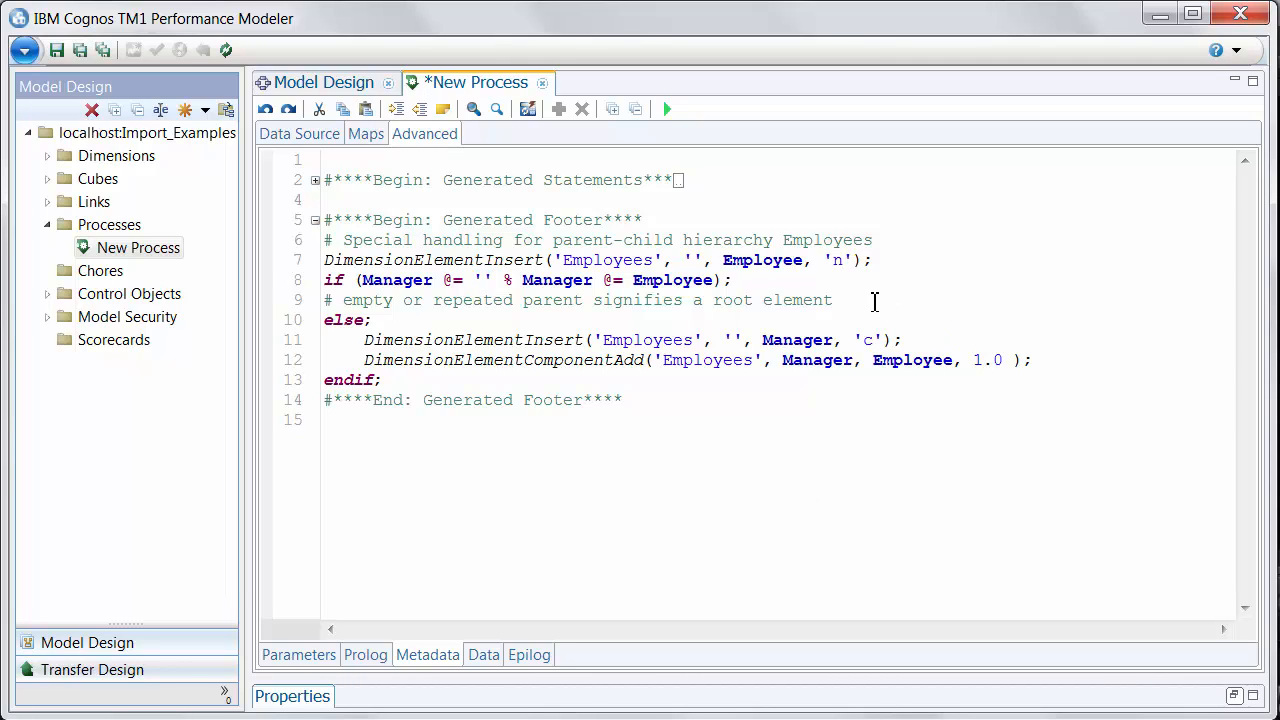
{"action": "left_click", "coordinate": [724, 281]}
{"action": "type", "text": "% Employe"}
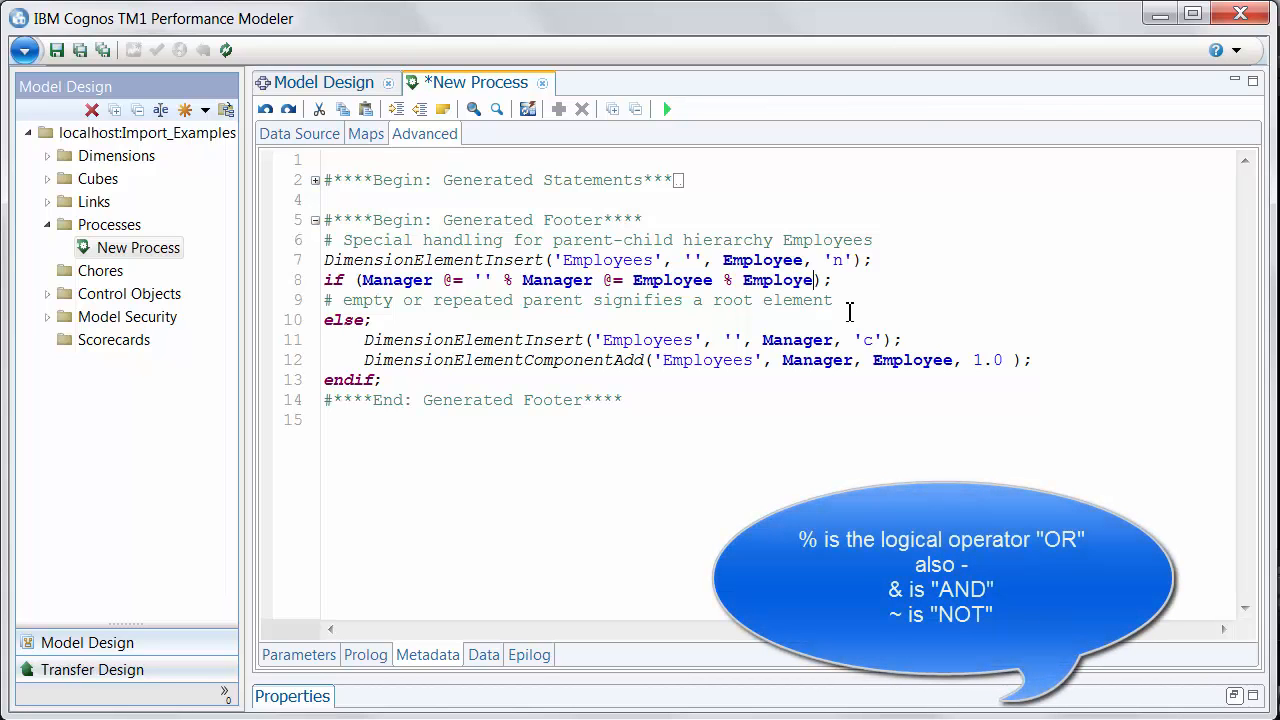
{"action": "type", "text": "e@=''"}
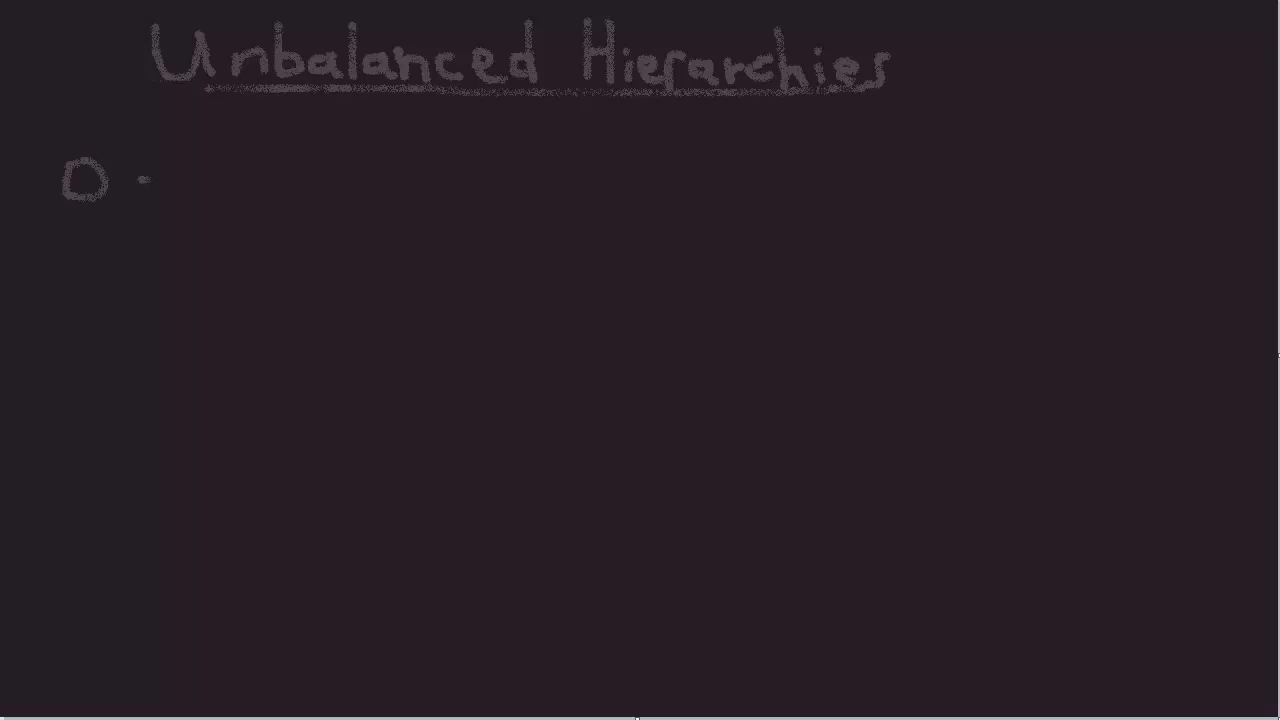
{"action": "mouse_move", "coordinate": [191, 162]}
{"action": "left_mouse_down"}
{"action": "mouse_move", "coordinate": [201, 196]}
{"action": "mouse_move", "coordinate": [224, 162]}
{"action": "left_mouse_up"}
{"action": "left_click_drag", "start_coordinate": [198, 182], "coordinate": [240, 200]}
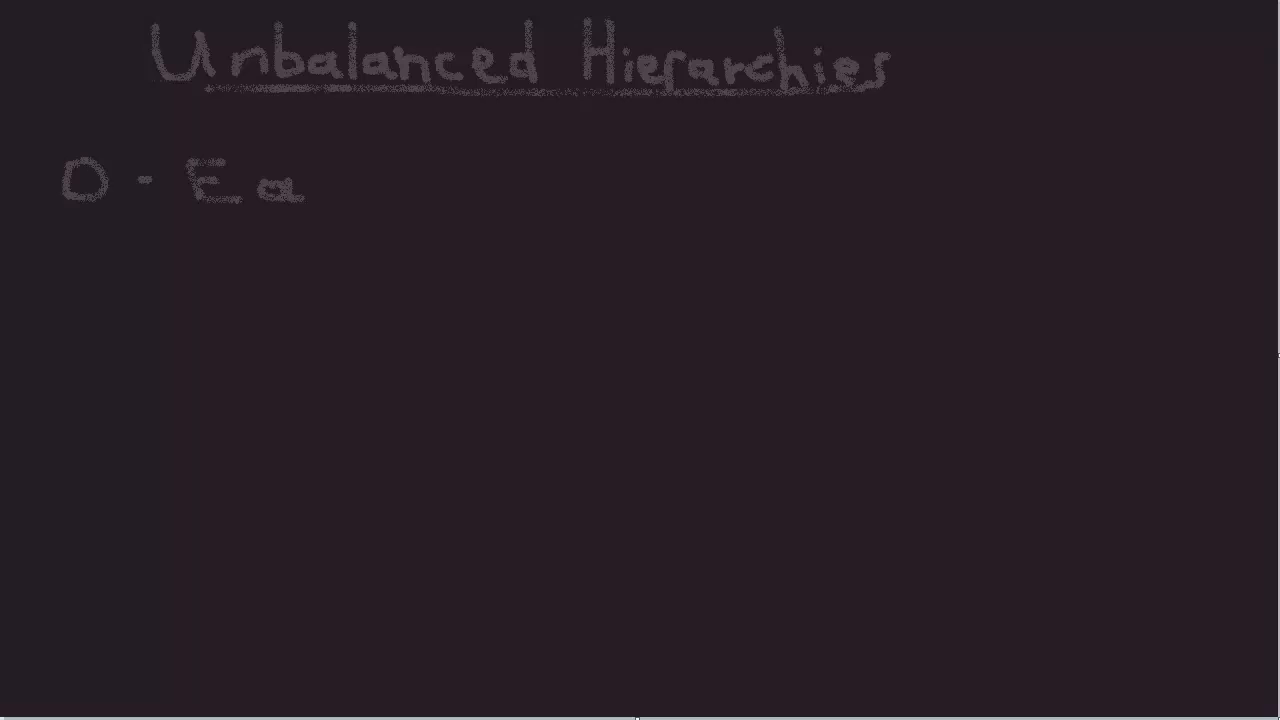